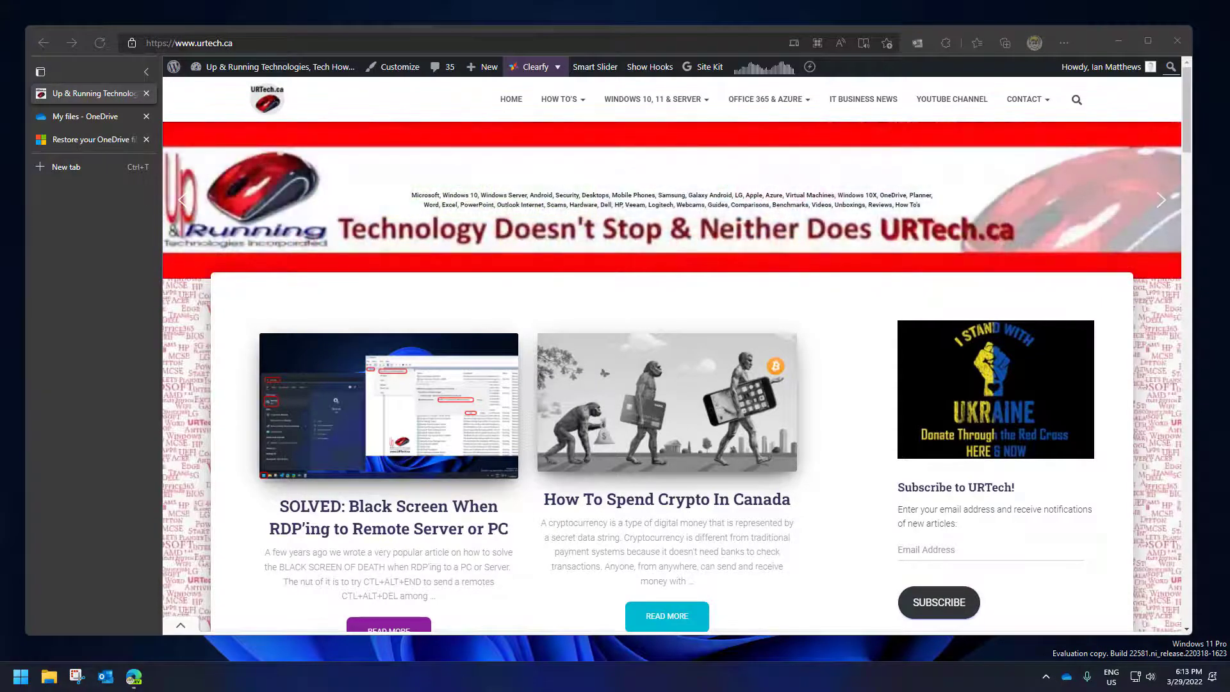
- Load portal.office.com in Edge to reach the signed-in Office home page
click(275, 42)
text(por)
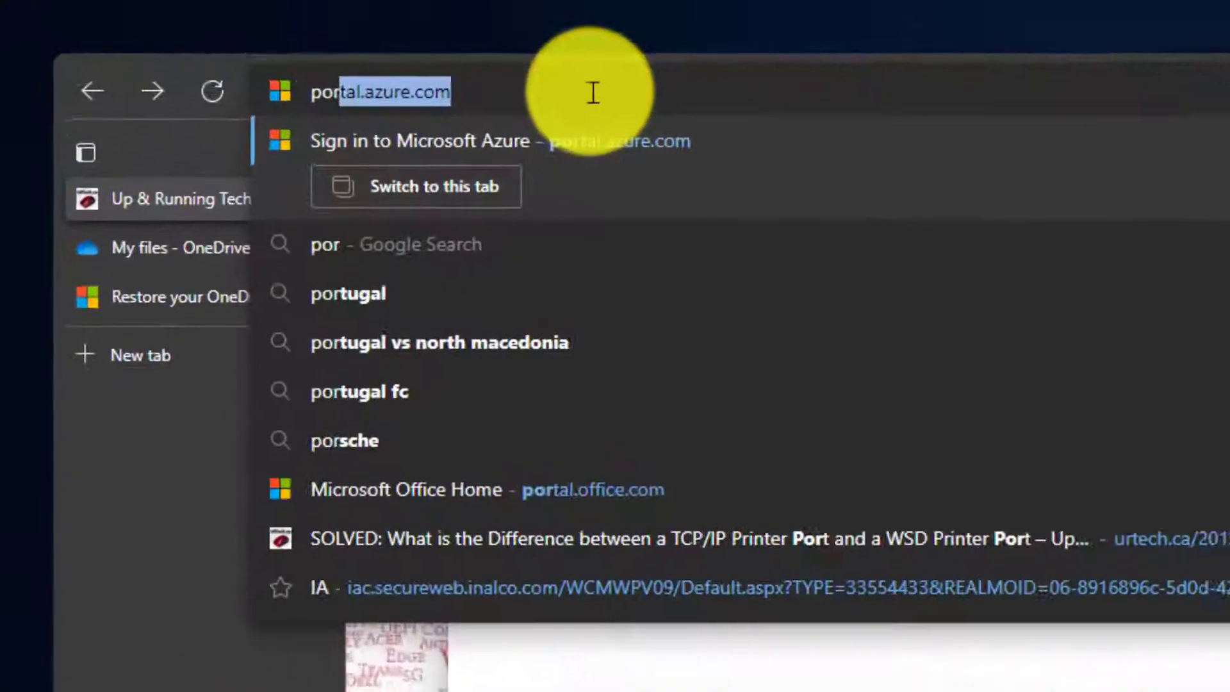
text(ta)
text(l.office.com)
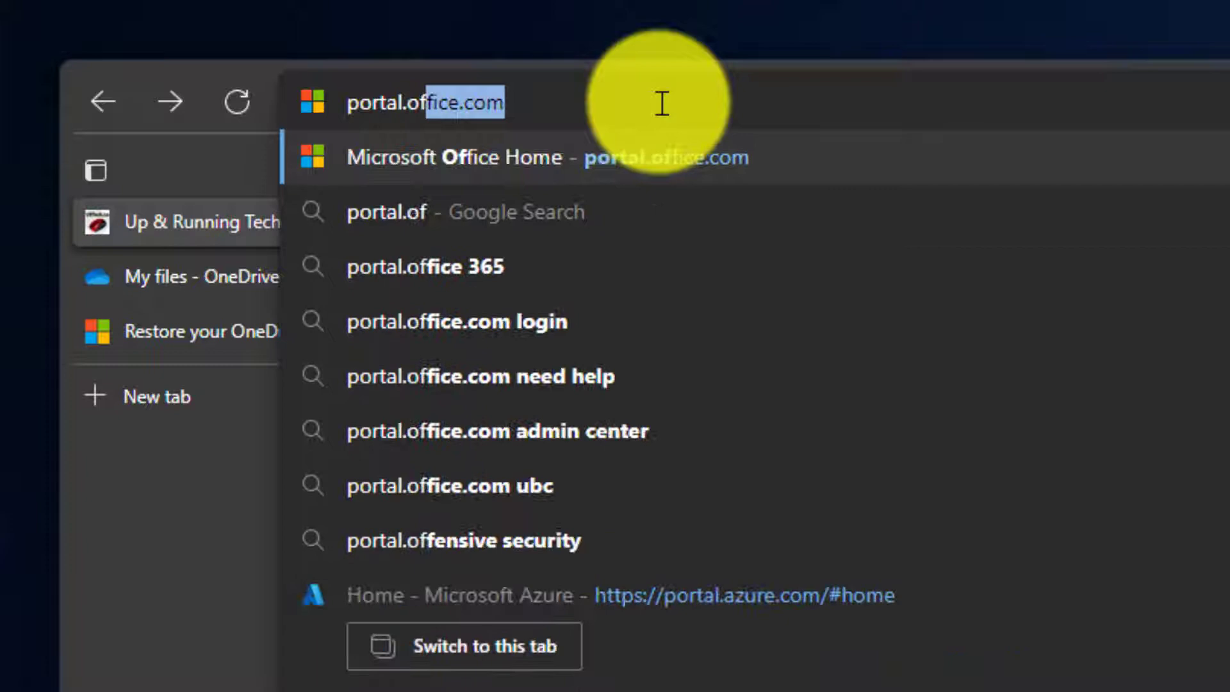
key(Return)
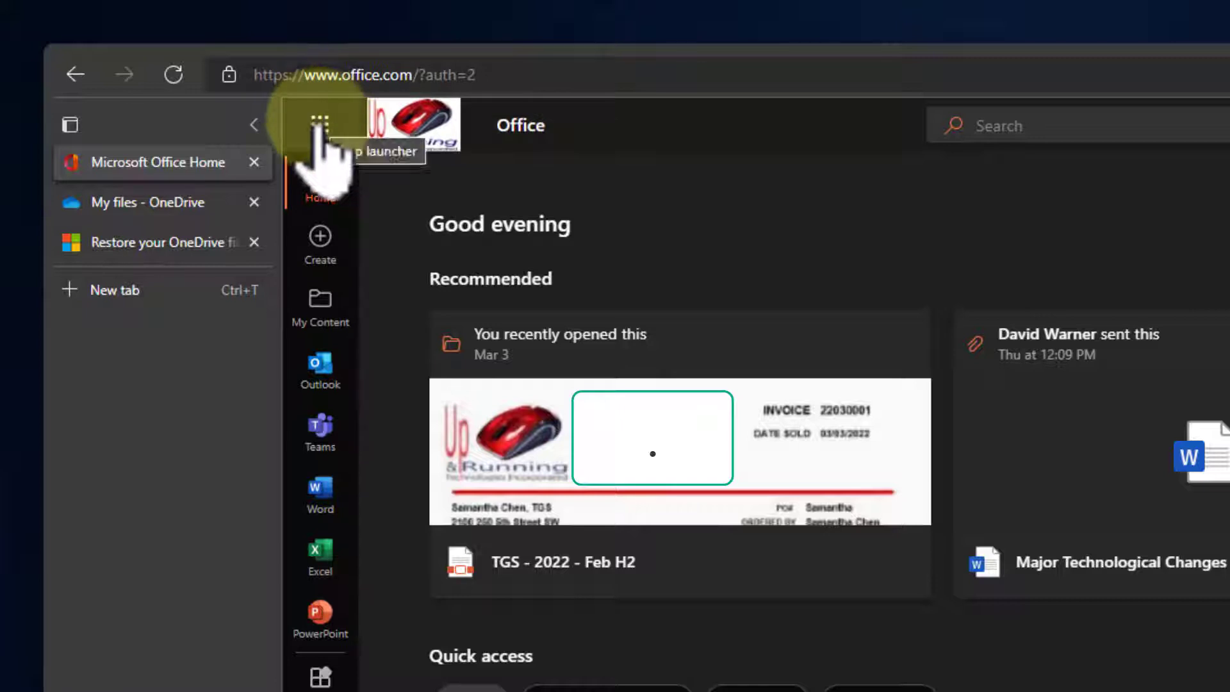
- Launch OneDrive from the Microsoft 365 app list and enter the Pictures folder in My files
click(319, 126)
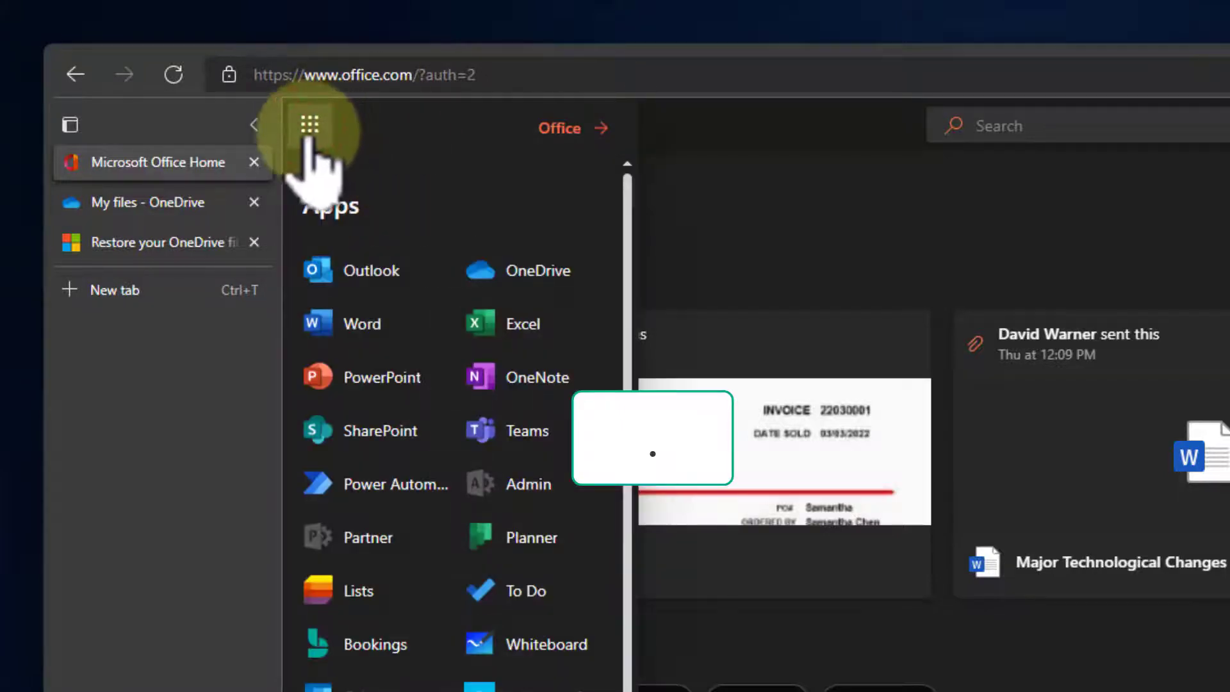
click(528, 266)
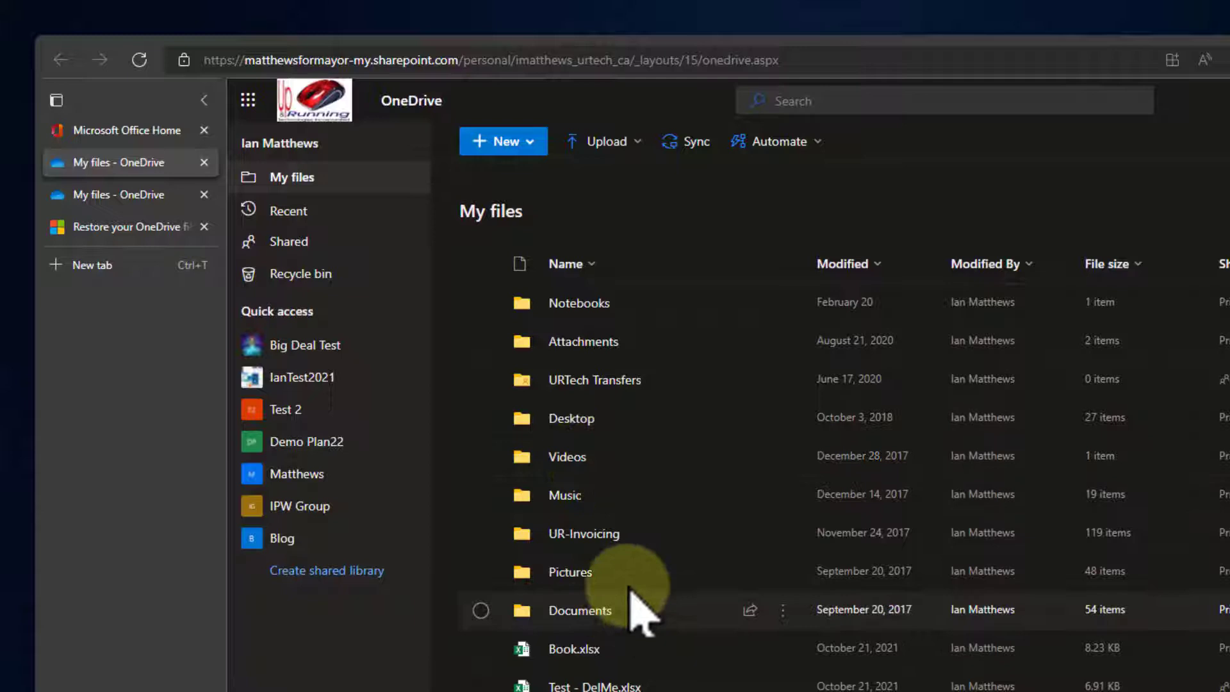
click(580, 573)
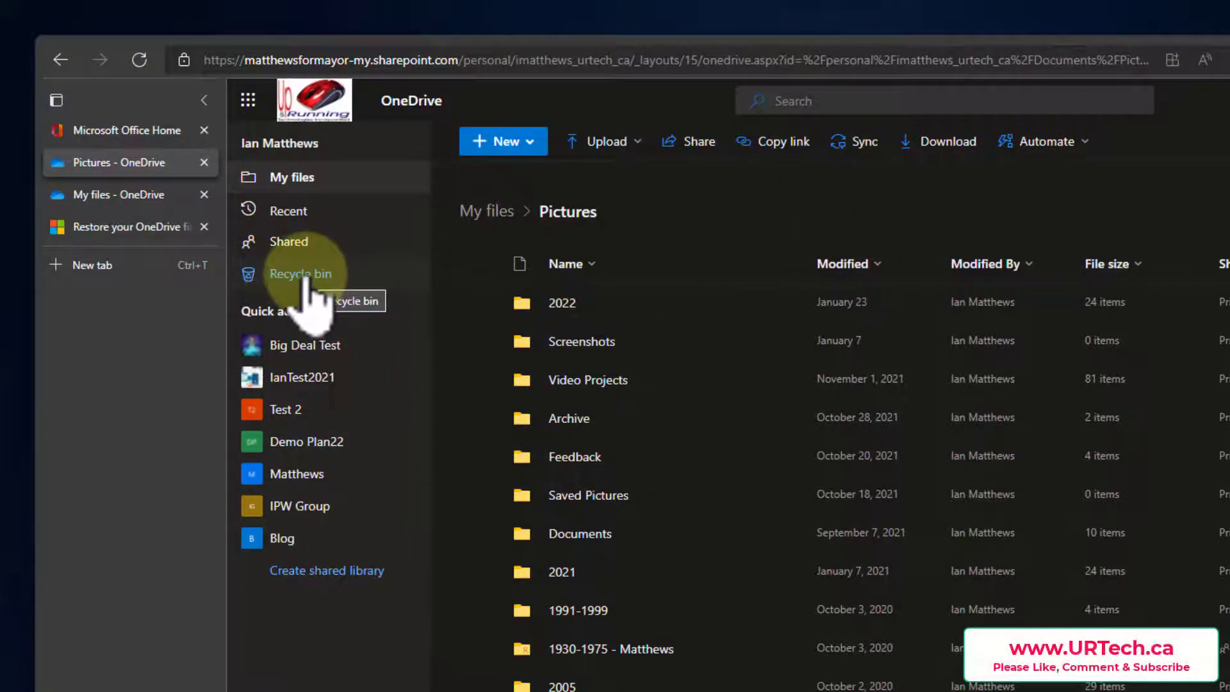
- Check the recycle bin, then delete Book.xlsx from My files and confirm the deletion
click(305, 274)
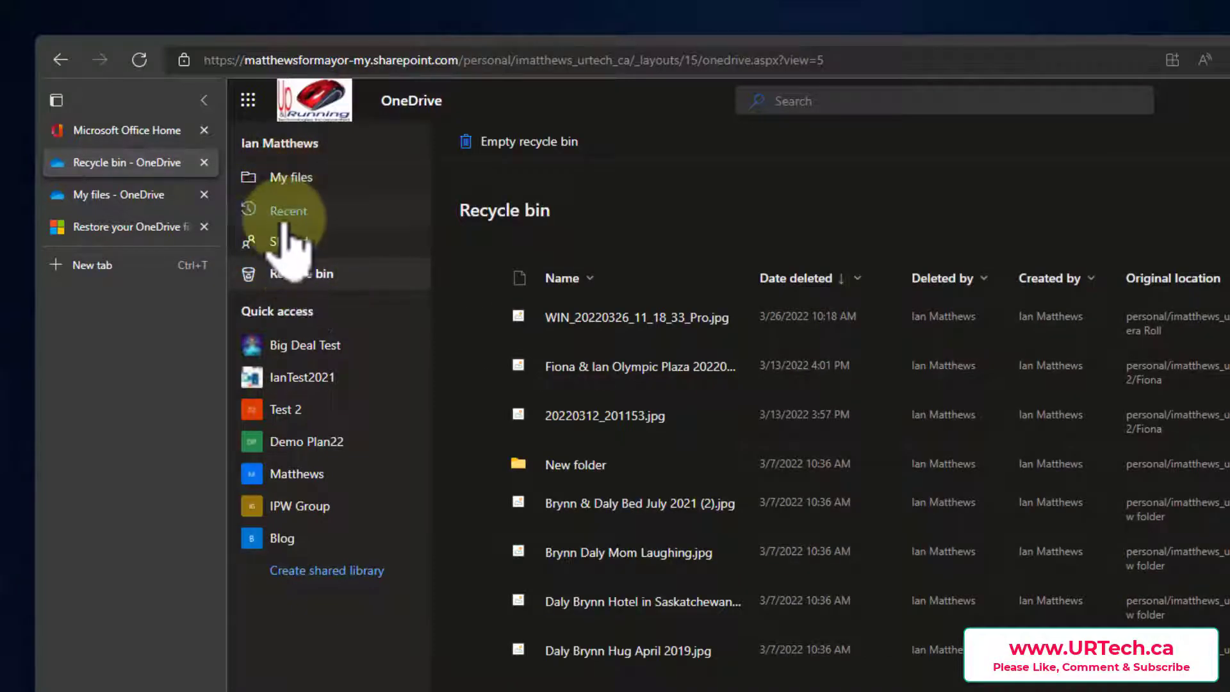
click(295, 173)
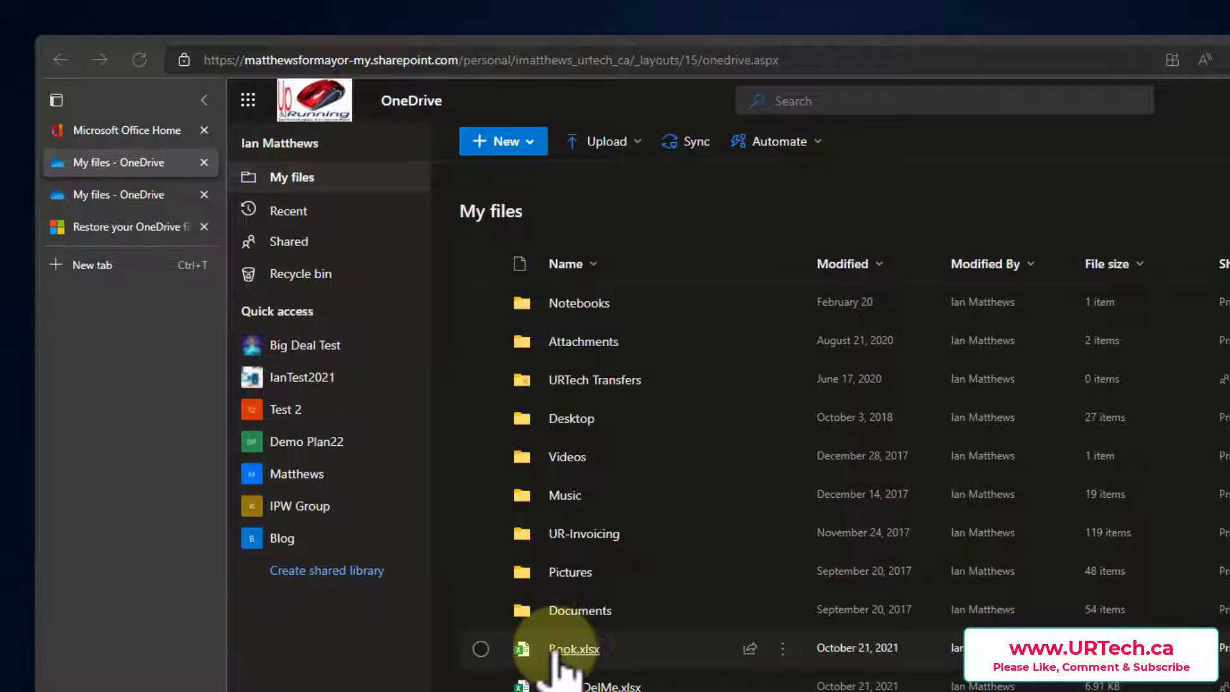
click(783, 648)
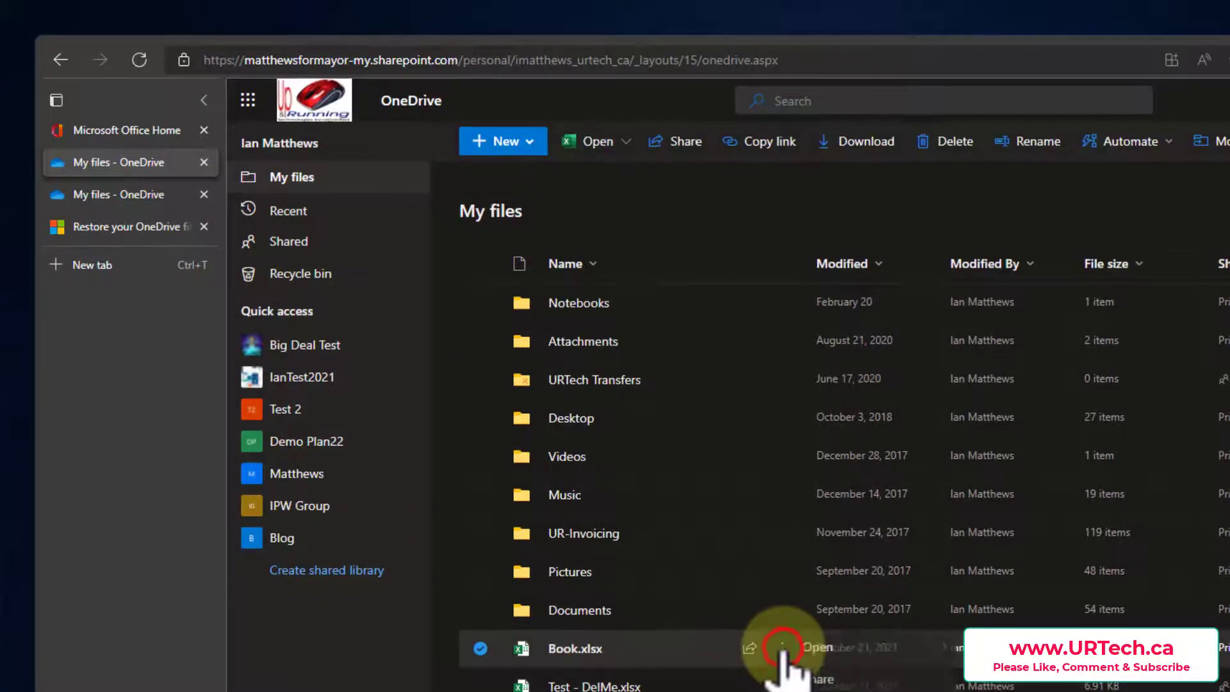
key(Escape)
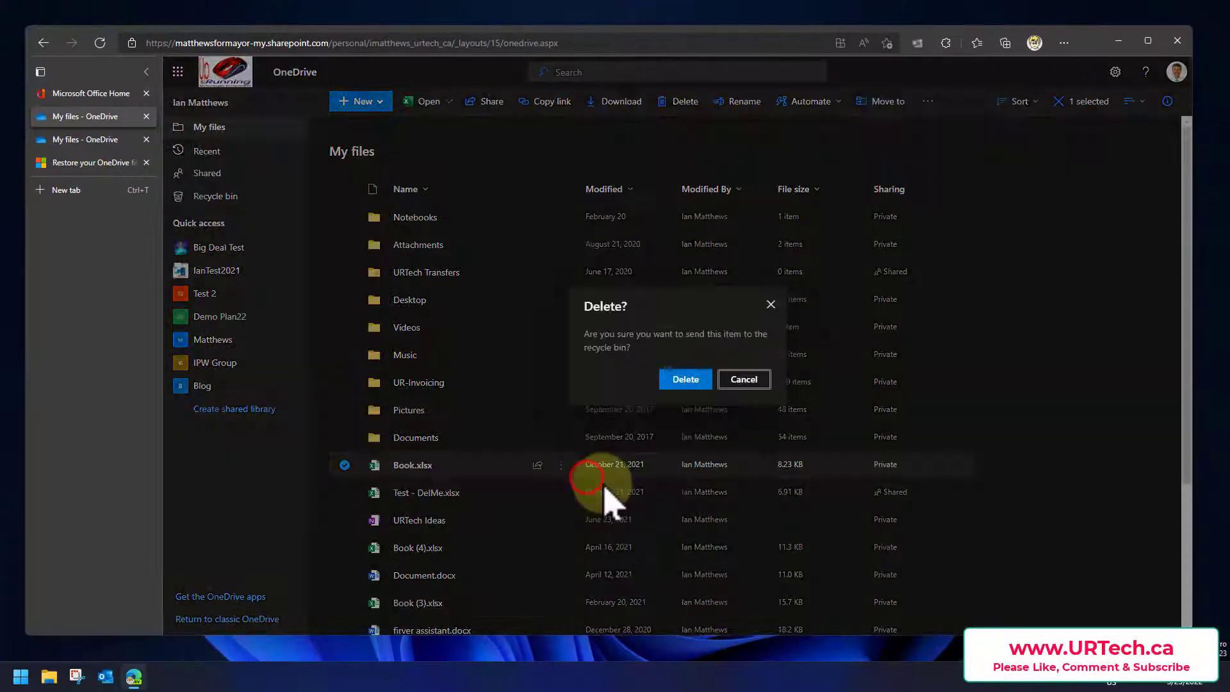
click(684, 379)
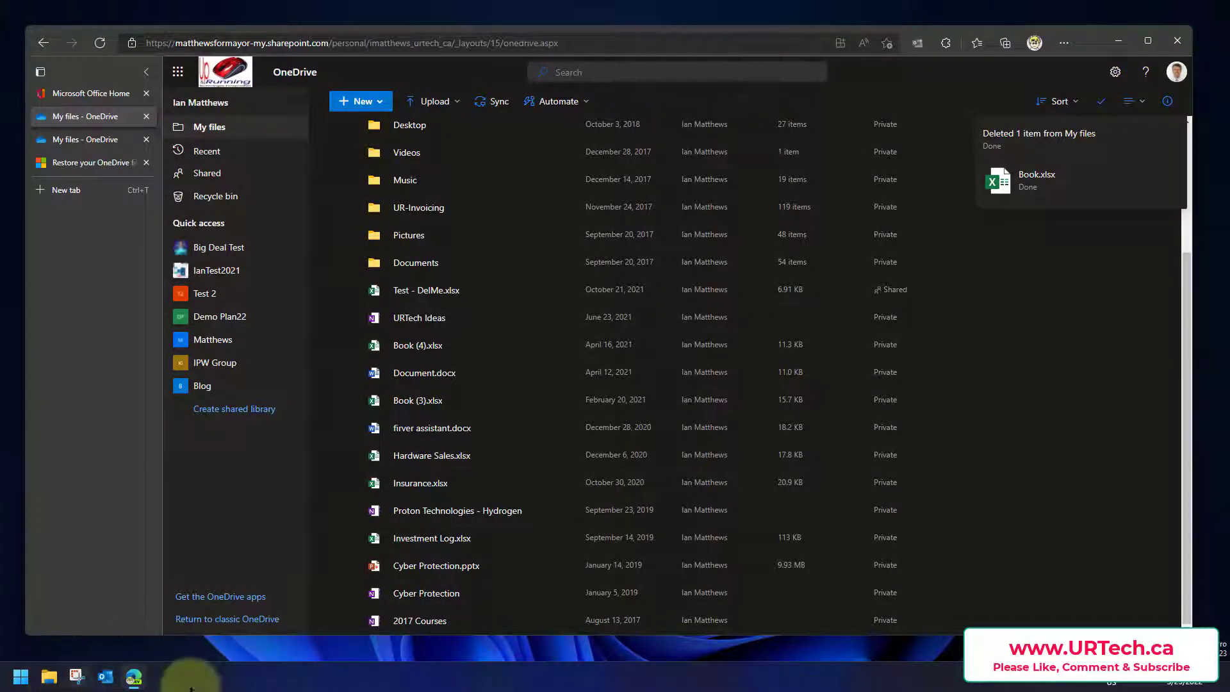
scroll(1019, 481, up, 3)
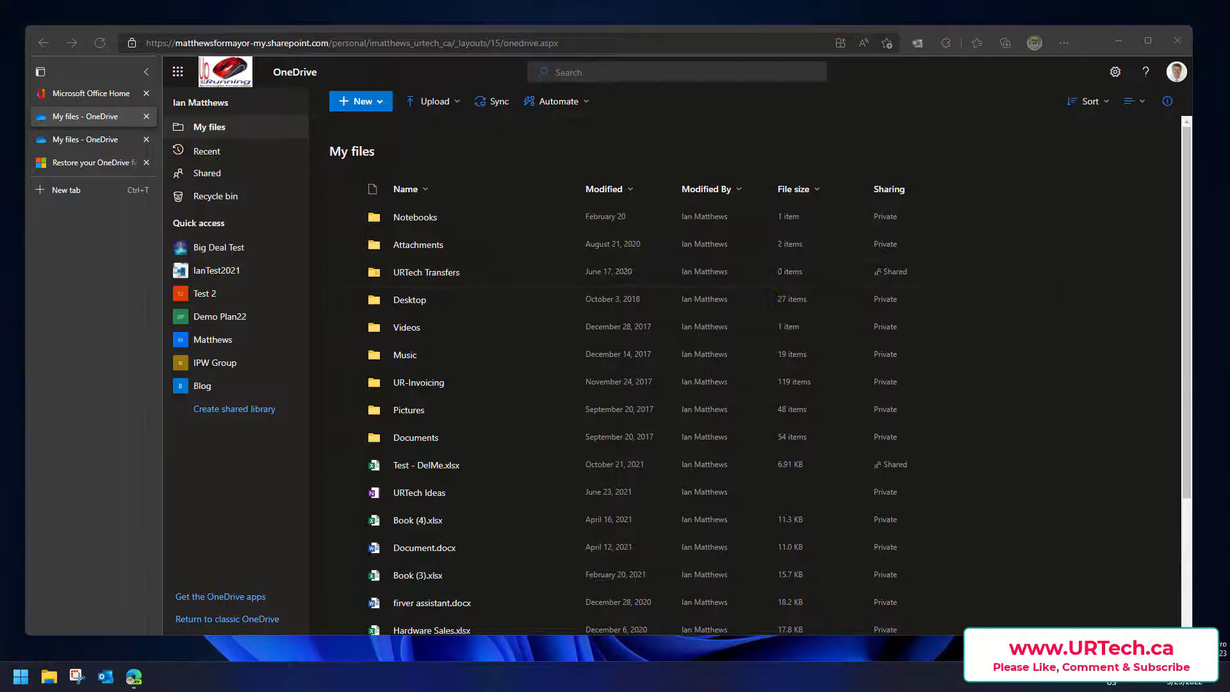
- Browse File Explorer from Local Disk (C:) through Users and the profile folder to the synced OneDrive folder
click(437, 467)
mouse_move(926, 152)
mouse_down()
mouse_move(541, 105)
mouse_move(563, 90)
mouse_move(545, 64)
mouse_move(601, 90)
mouse_up()
click(767, 268)
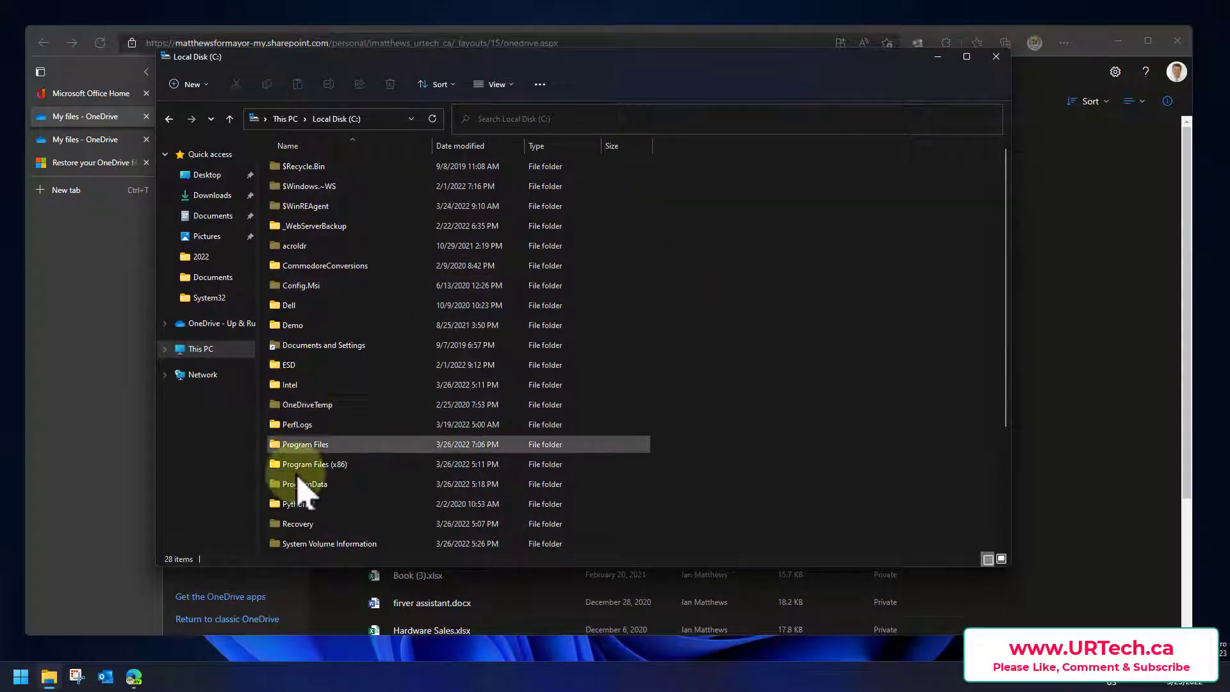
scroll(333, 410, down, 3)
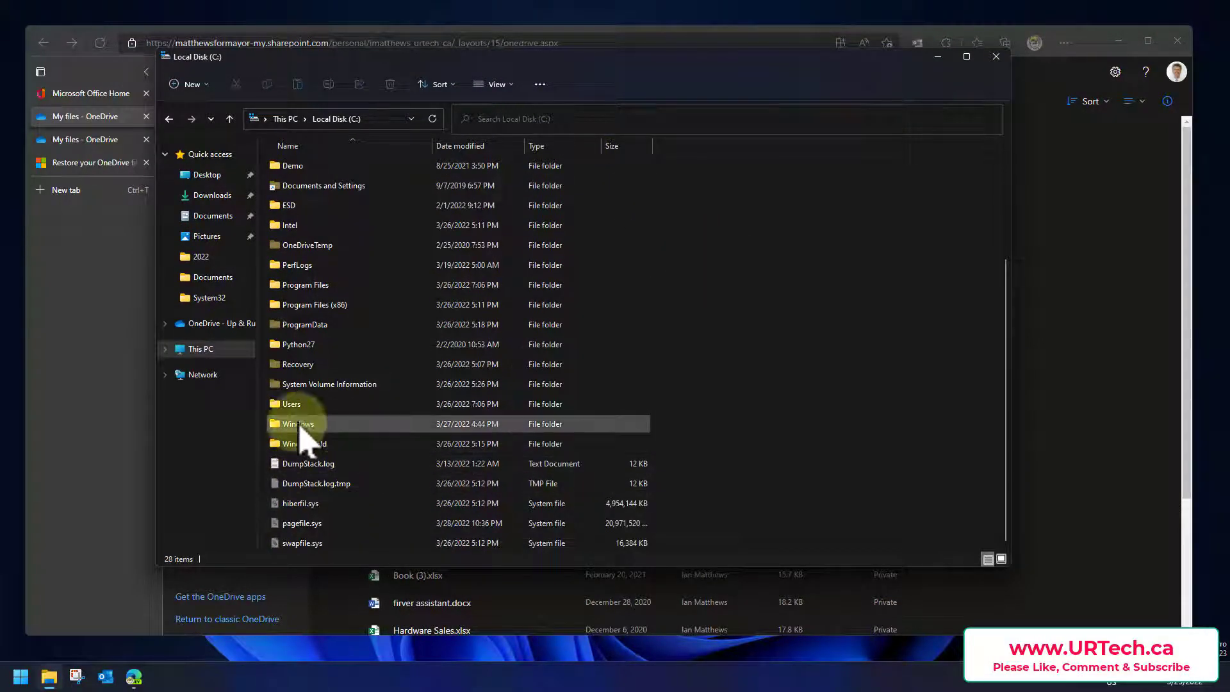
click(296, 405)
double_click(296, 404)
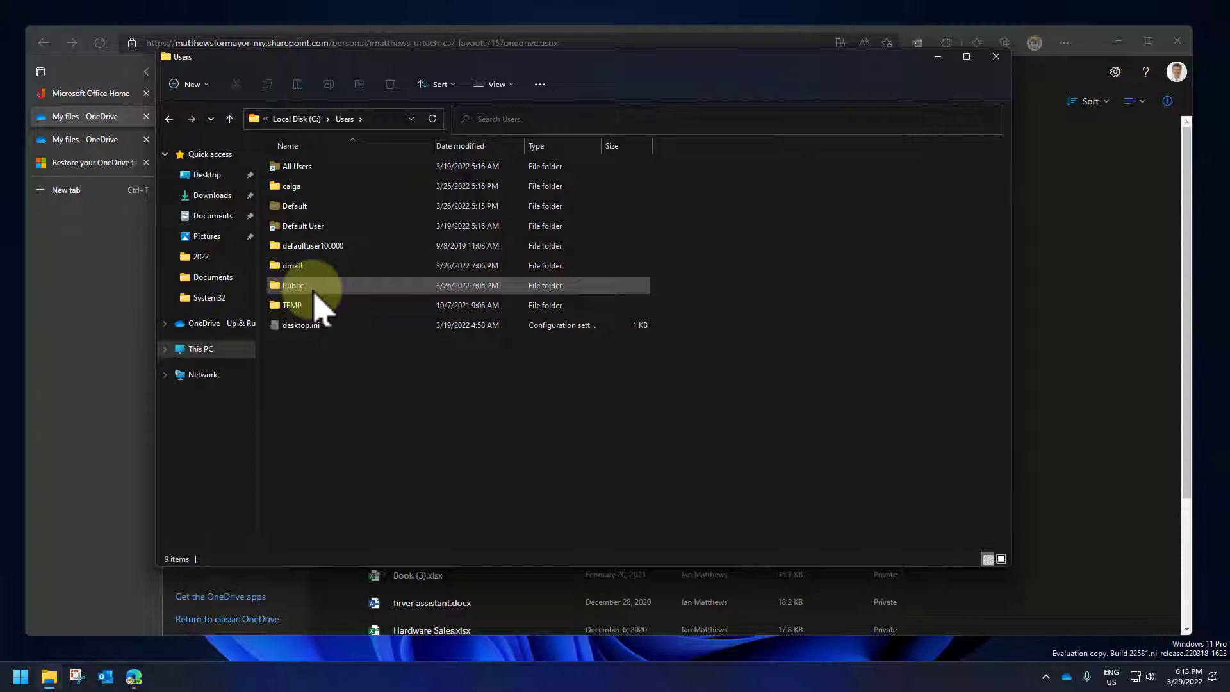
double_click(292, 186)
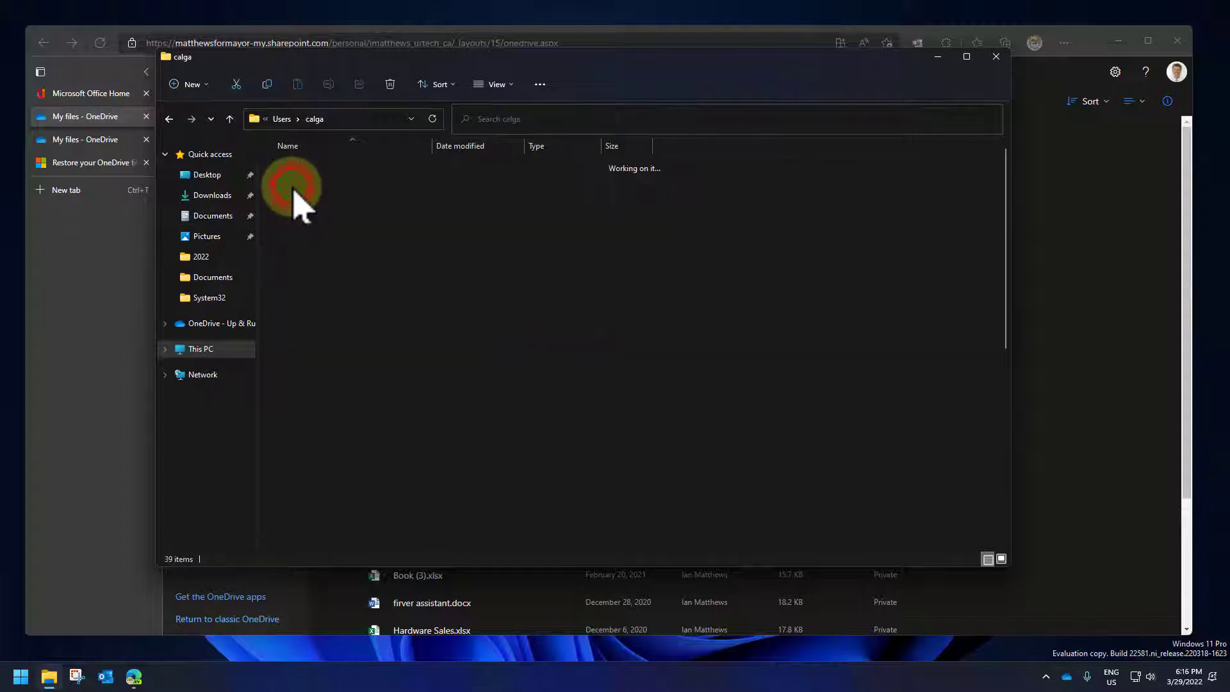
scroll(779, 436, down, 3)
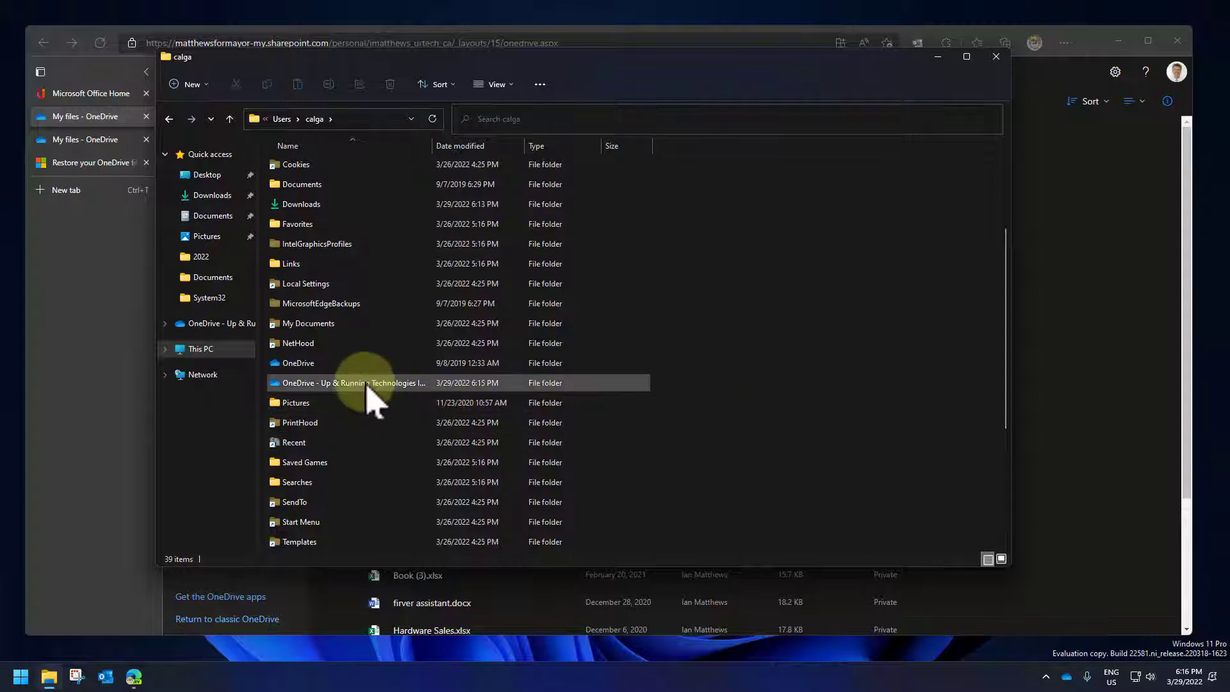
double_click(367, 384)
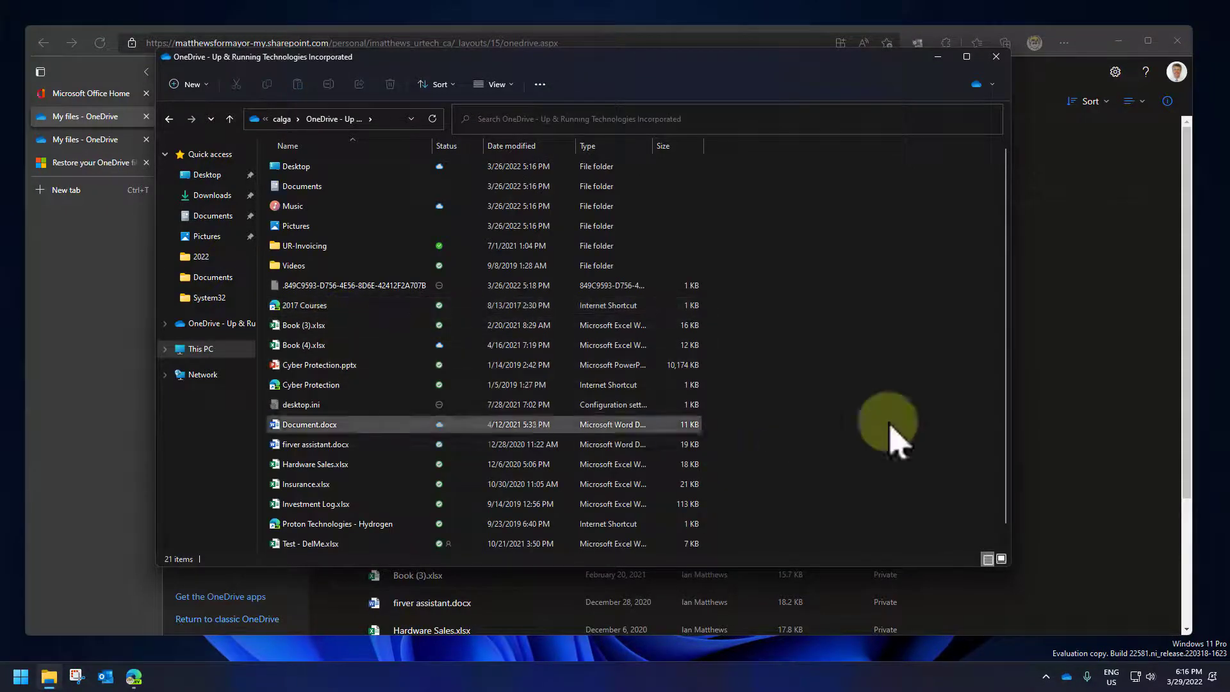
- Delete Test - DelMe.xlsx from the synced folder and review OneDrive's recent sync activity
right_click(302, 544)
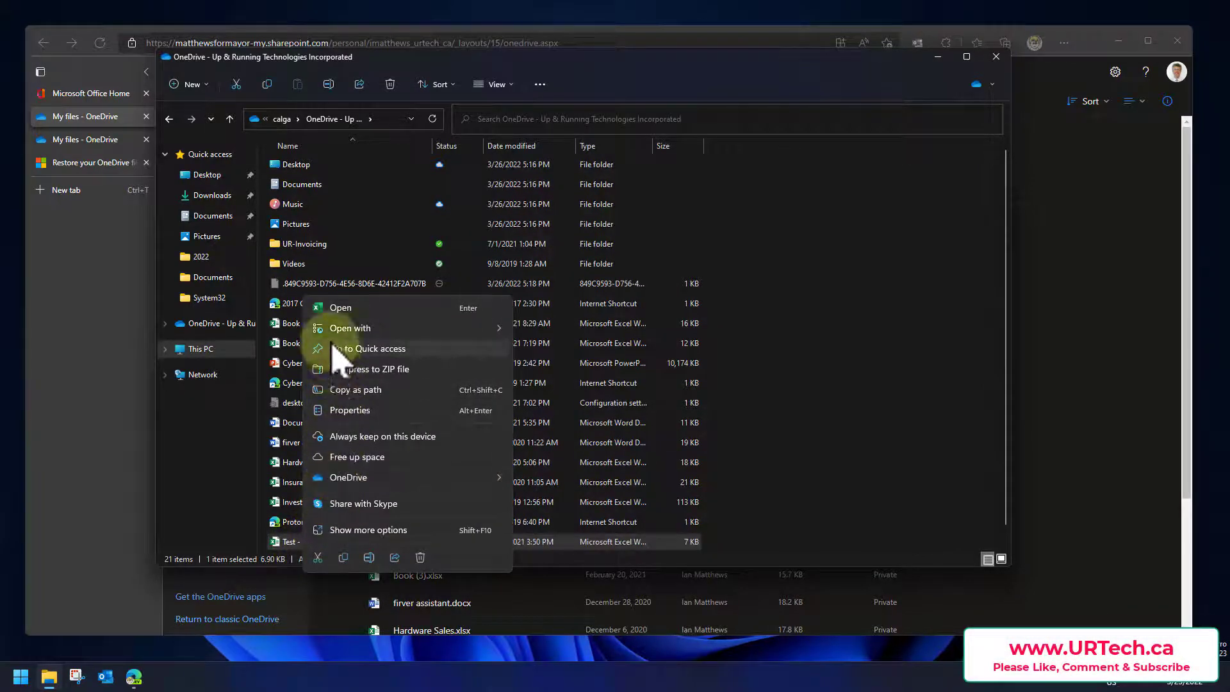
click(421, 558)
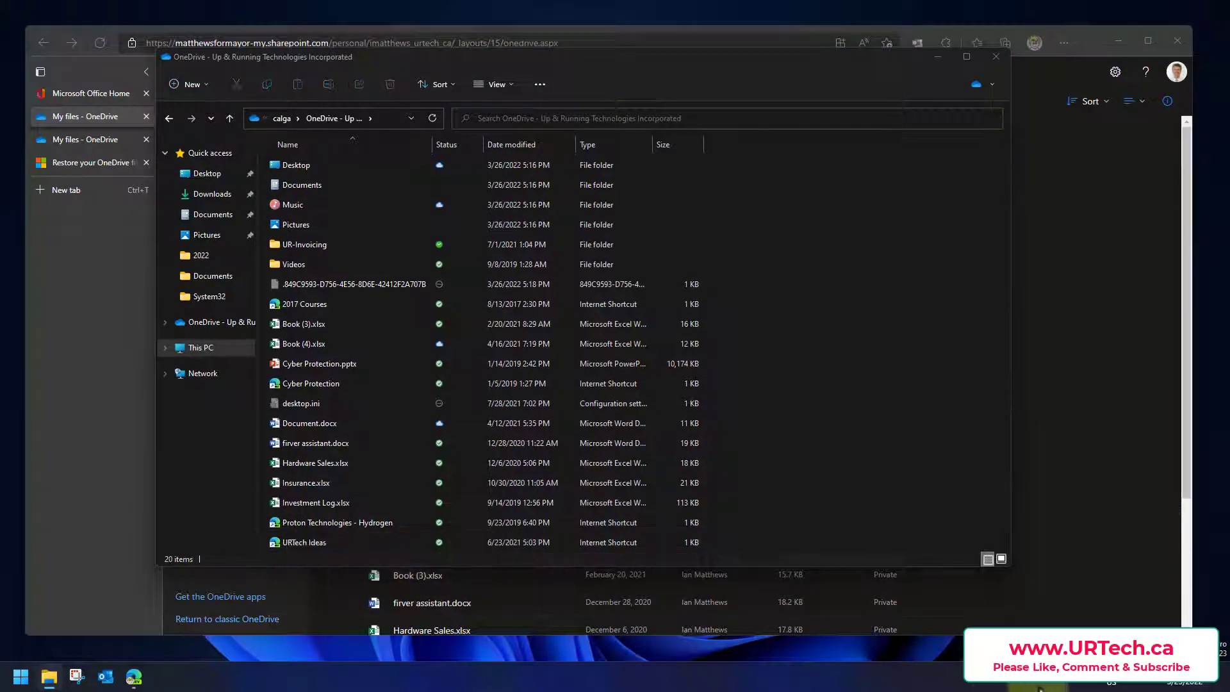
click(1073, 685)
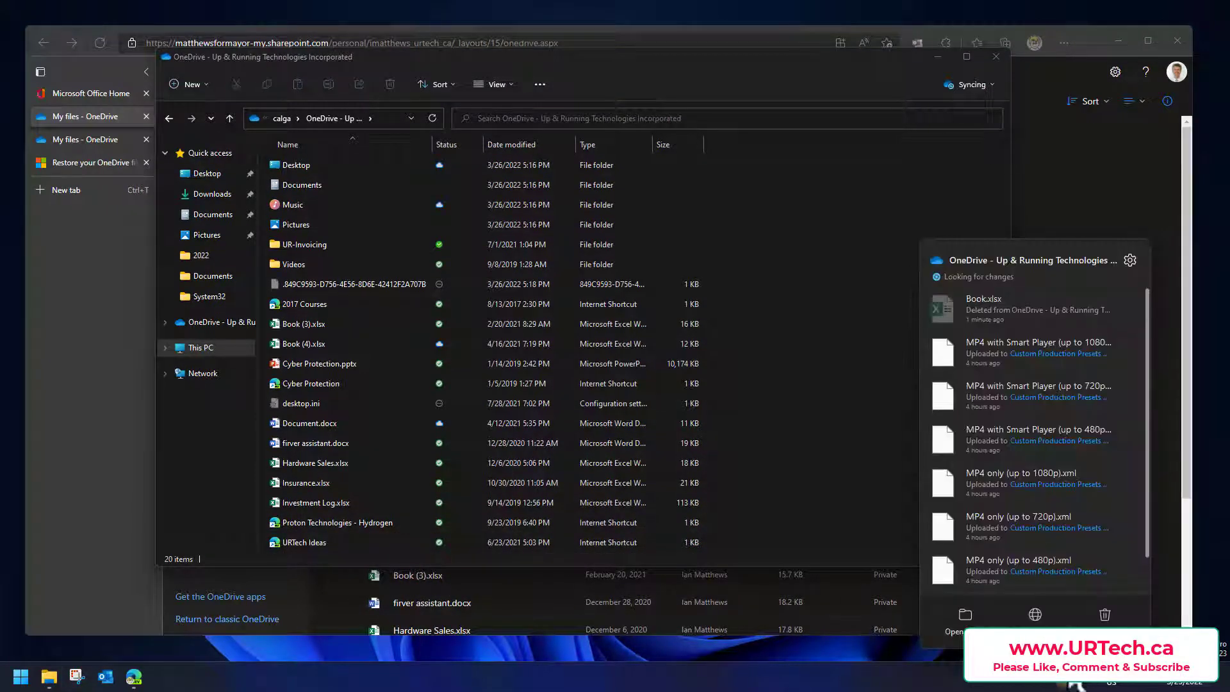
click(1029, 163)
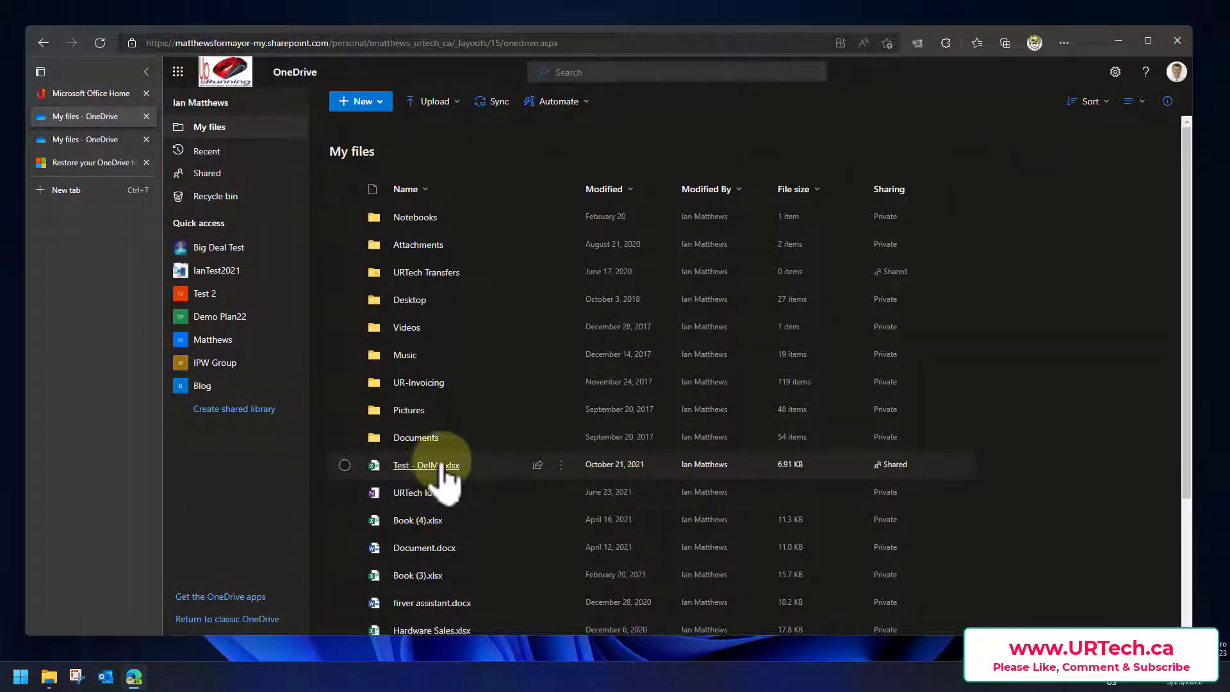
- Refresh the OneDrive web file list and go to the recycle bin
right_click(1054, 398)
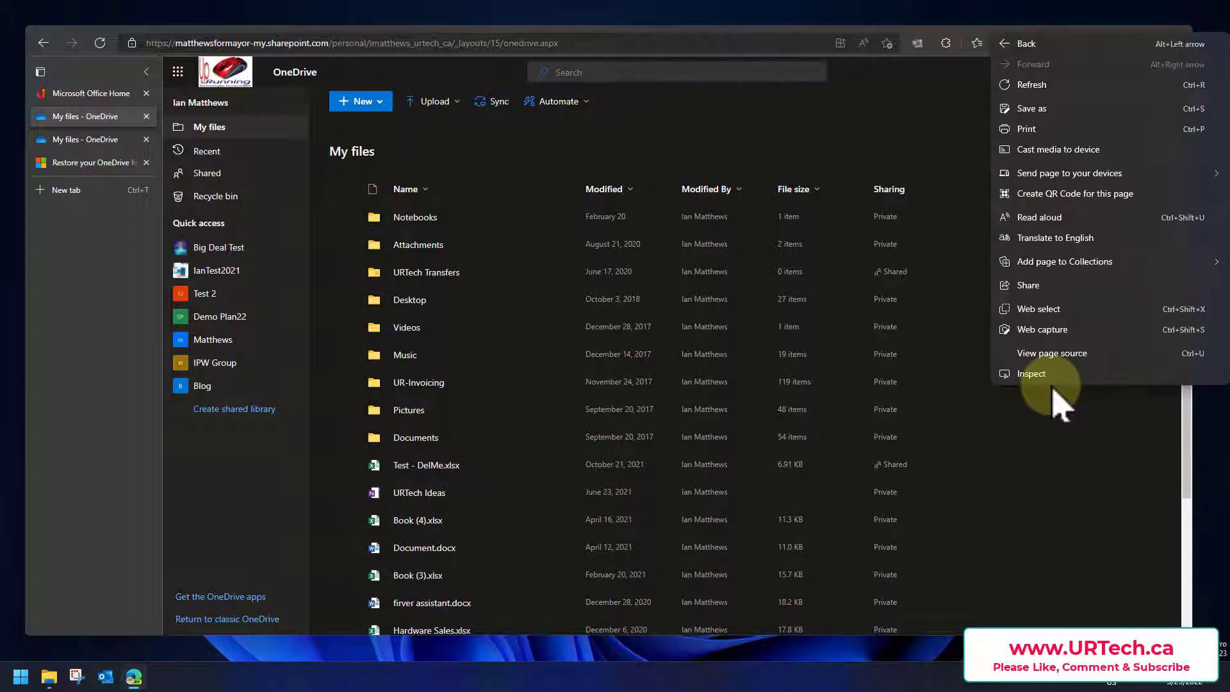
key(alt+Left)
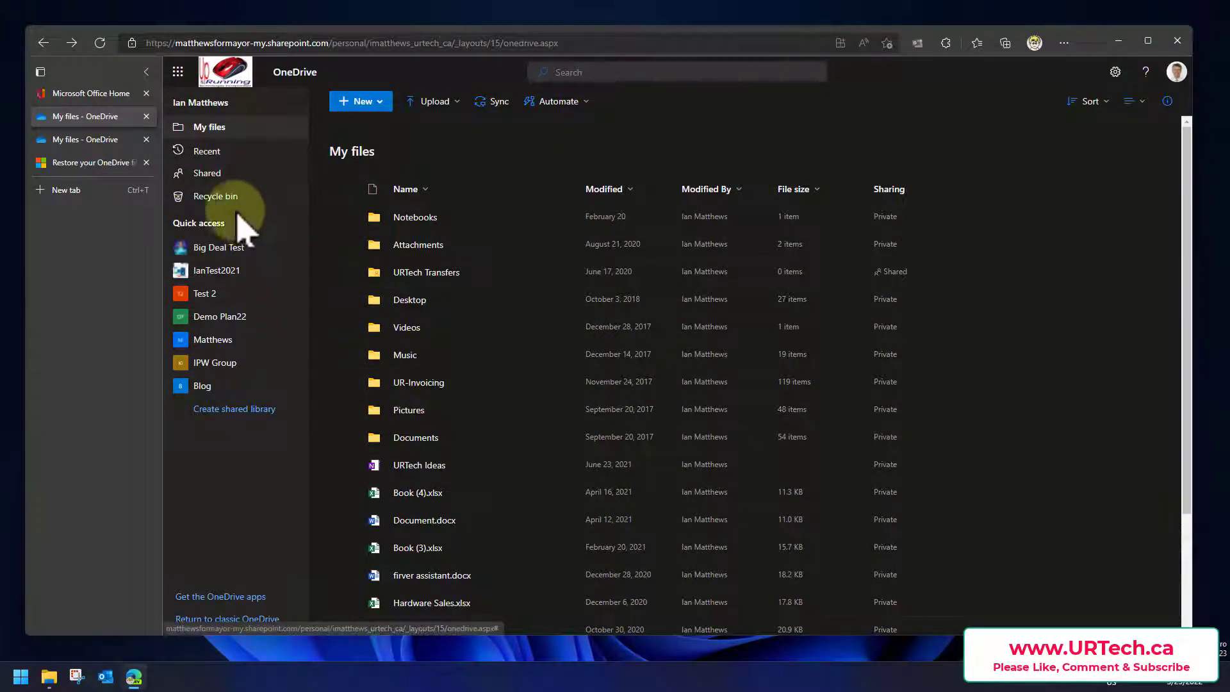
click(213, 196)
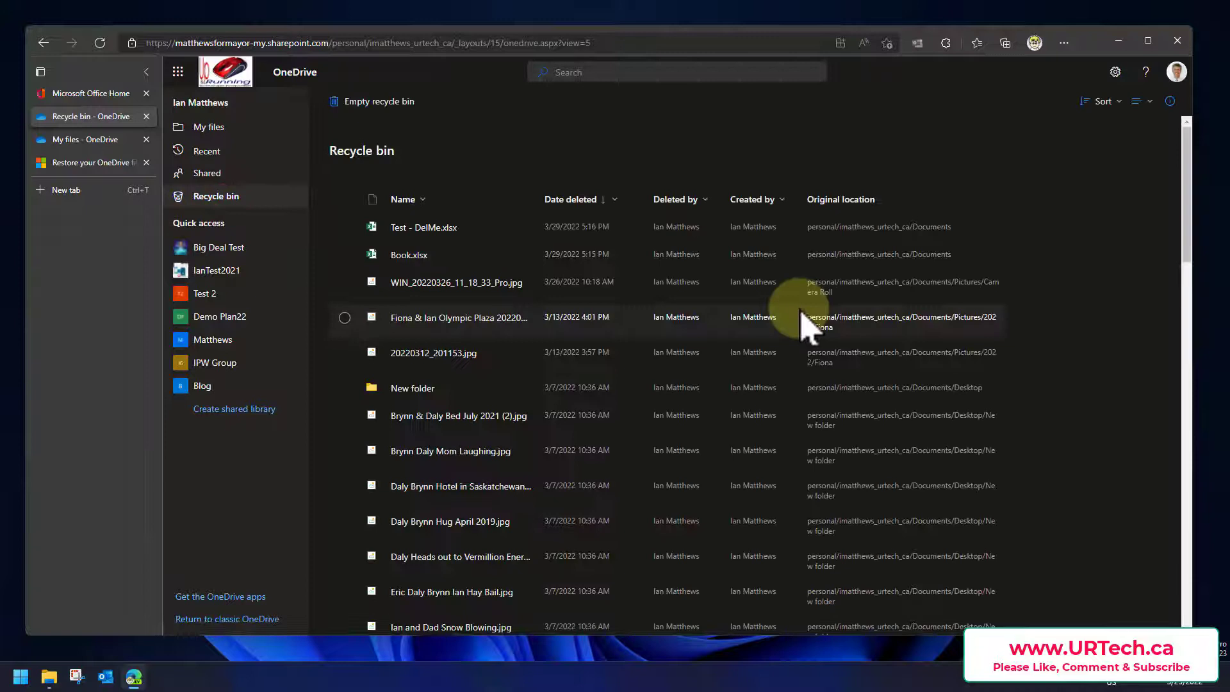
- Restore Book.xlsx and Test - DelMe.xlsx from the recycle bin, then return to My files
click(345, 255)
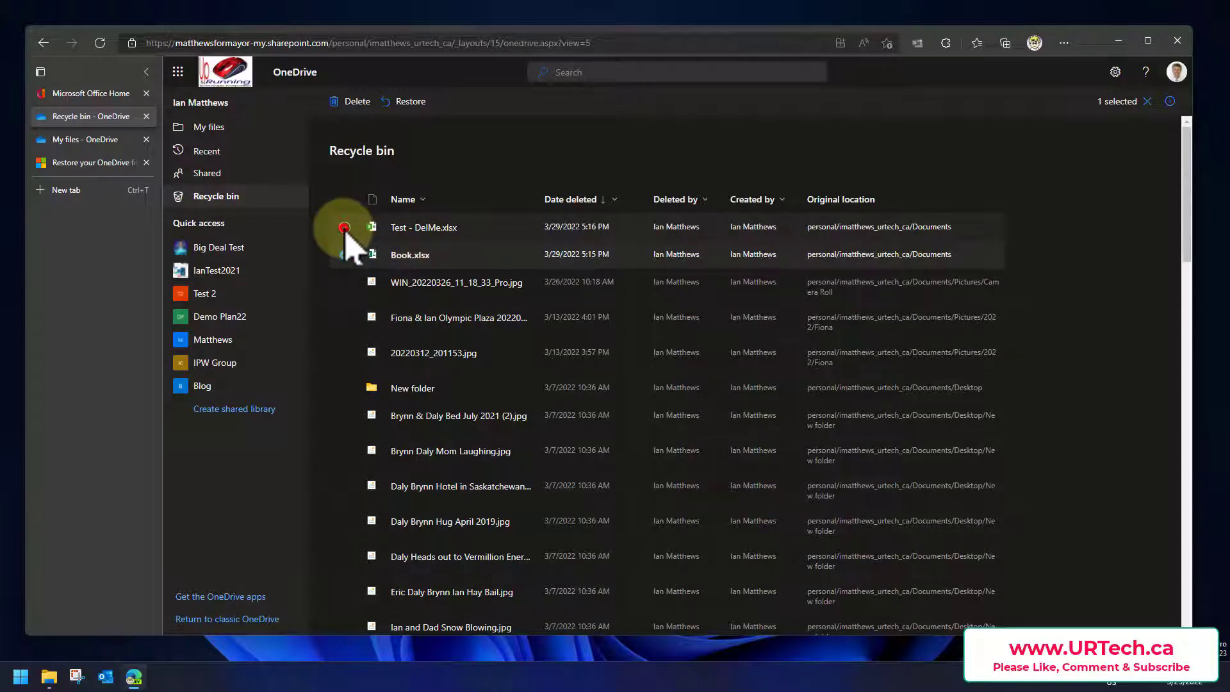
click(345, 227)
click(407, 102)
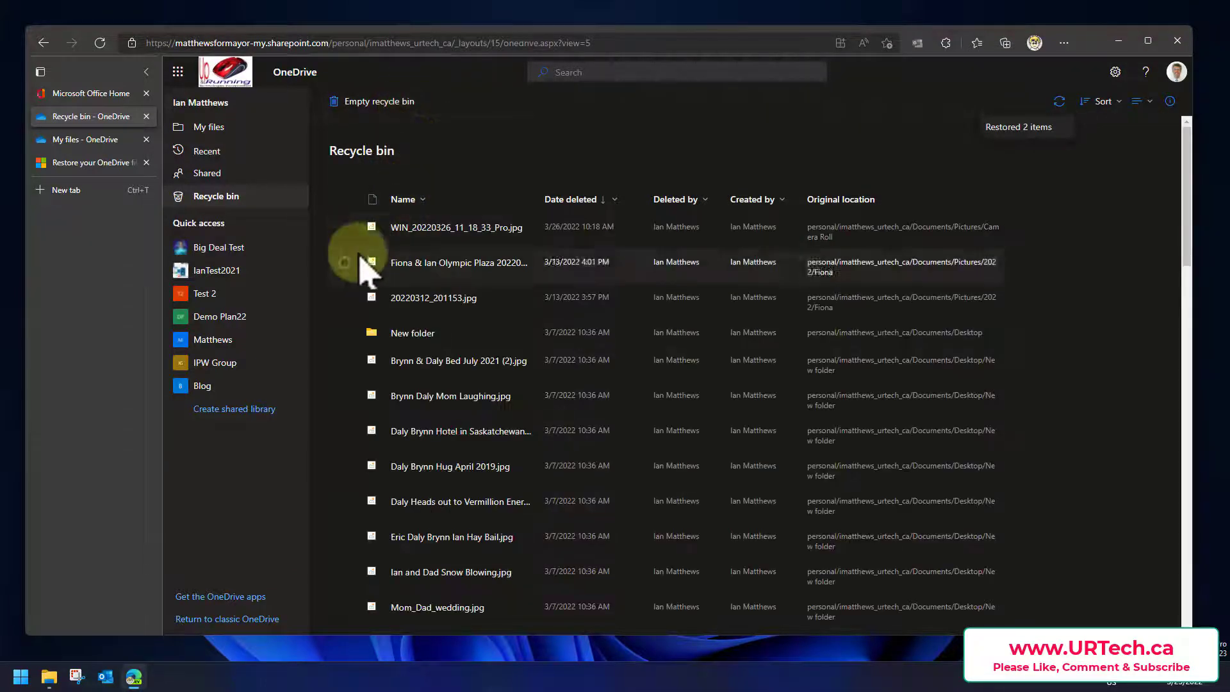
click(208, 127)
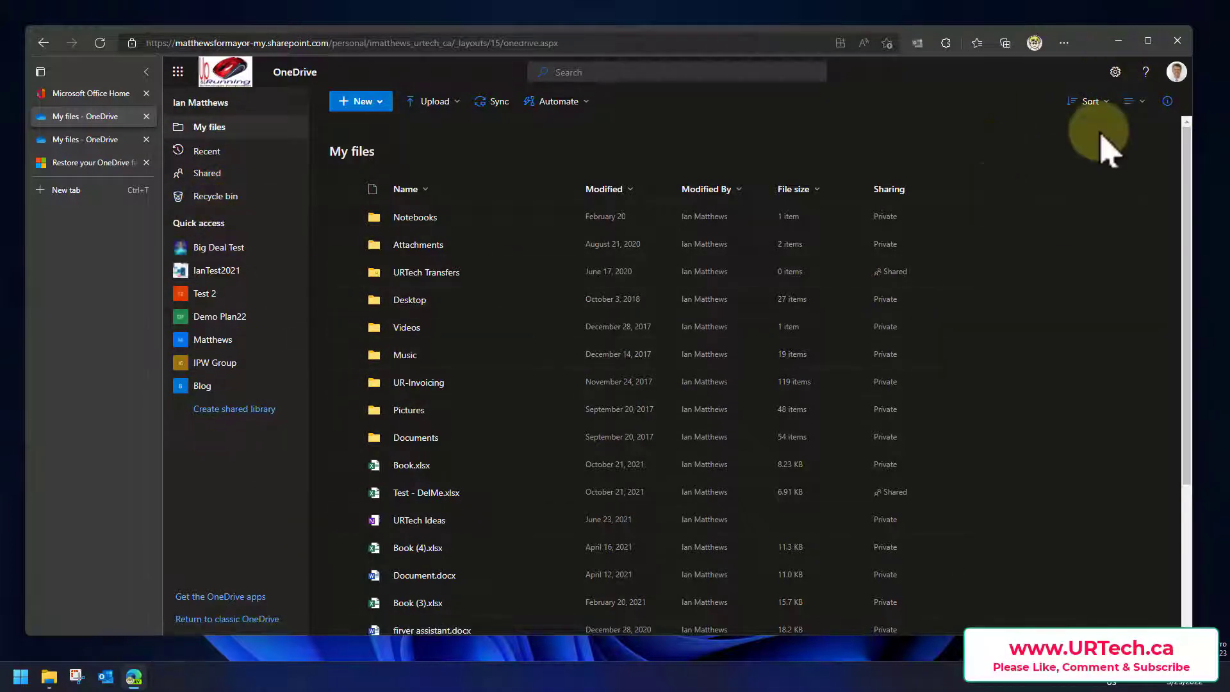
- Reach Restore your OneDrive from the settings gear and choose Custom date and time
click(1115, 71)
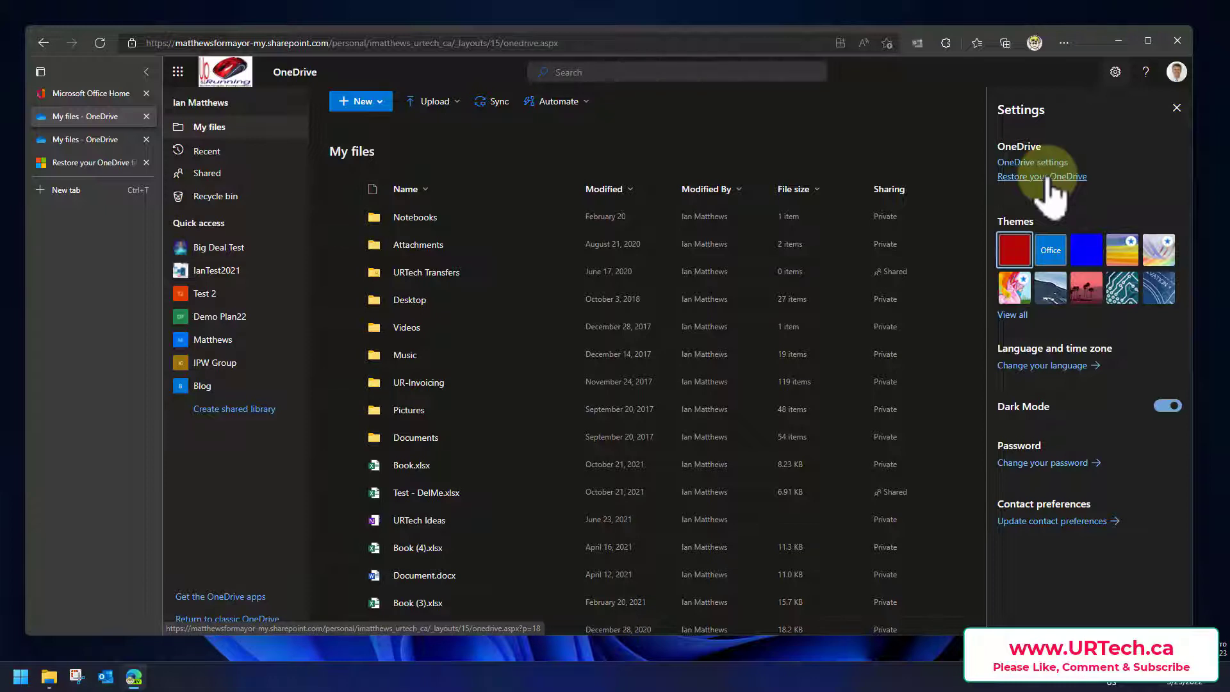
click(1116, 73)
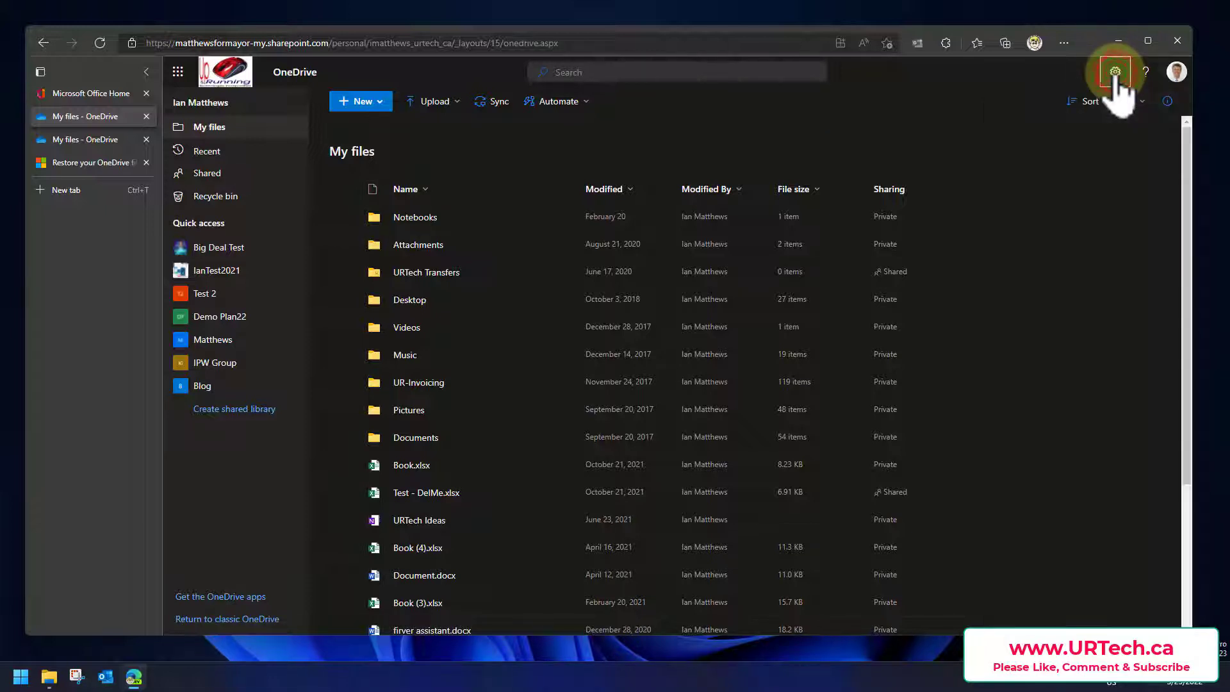
click(1115, 72)
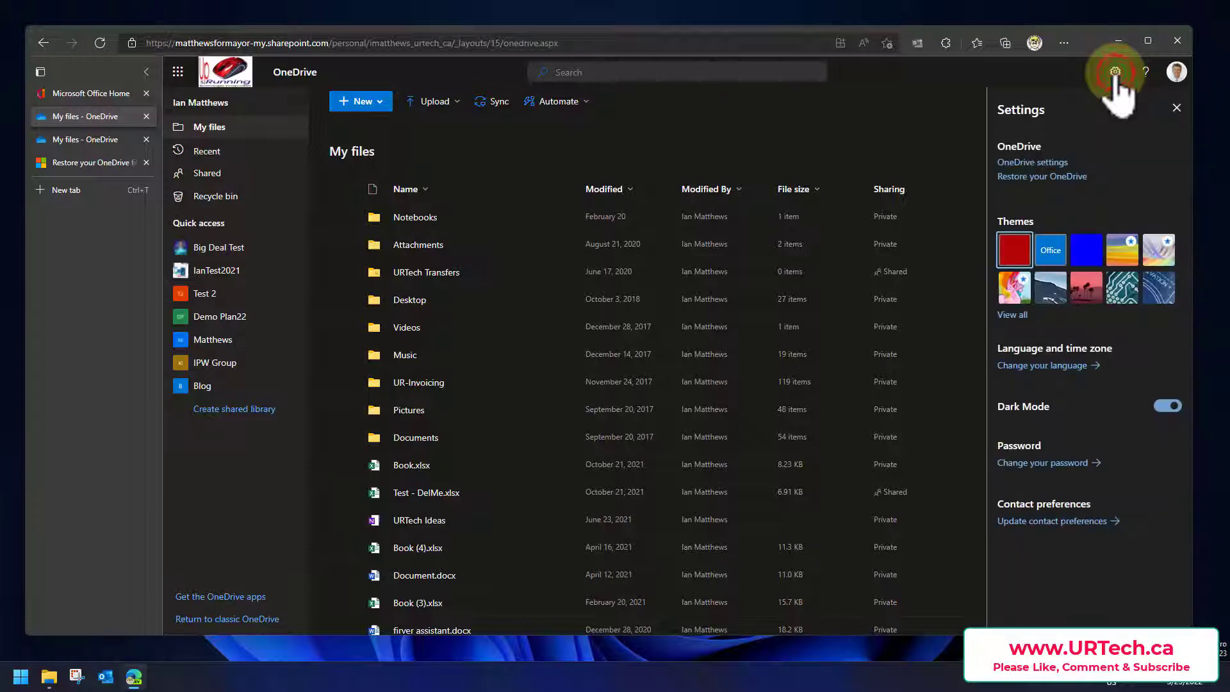
click(1068, 175)
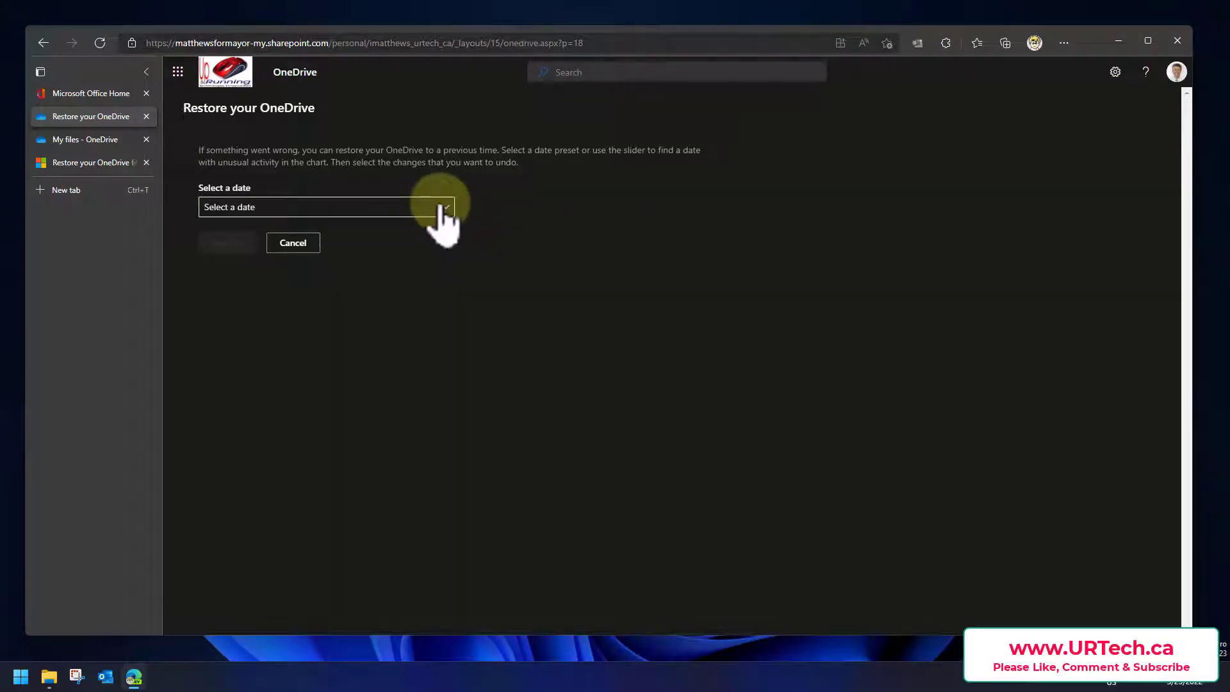
click(444, 205)
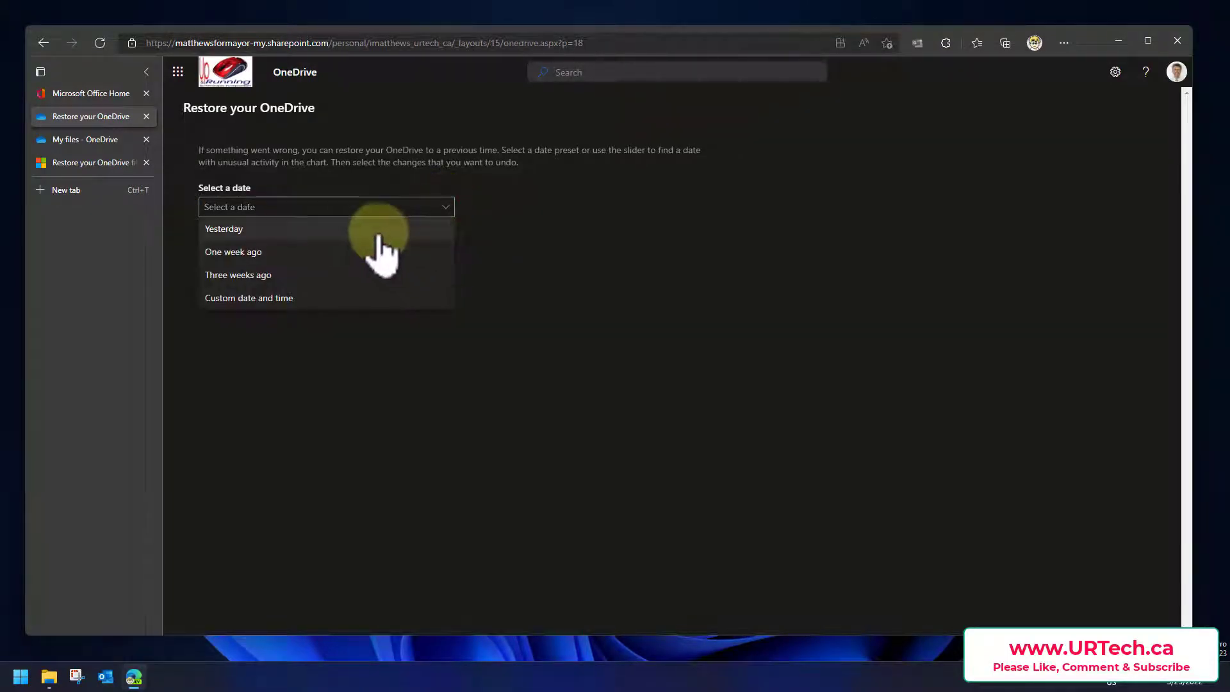
click(376, 231)
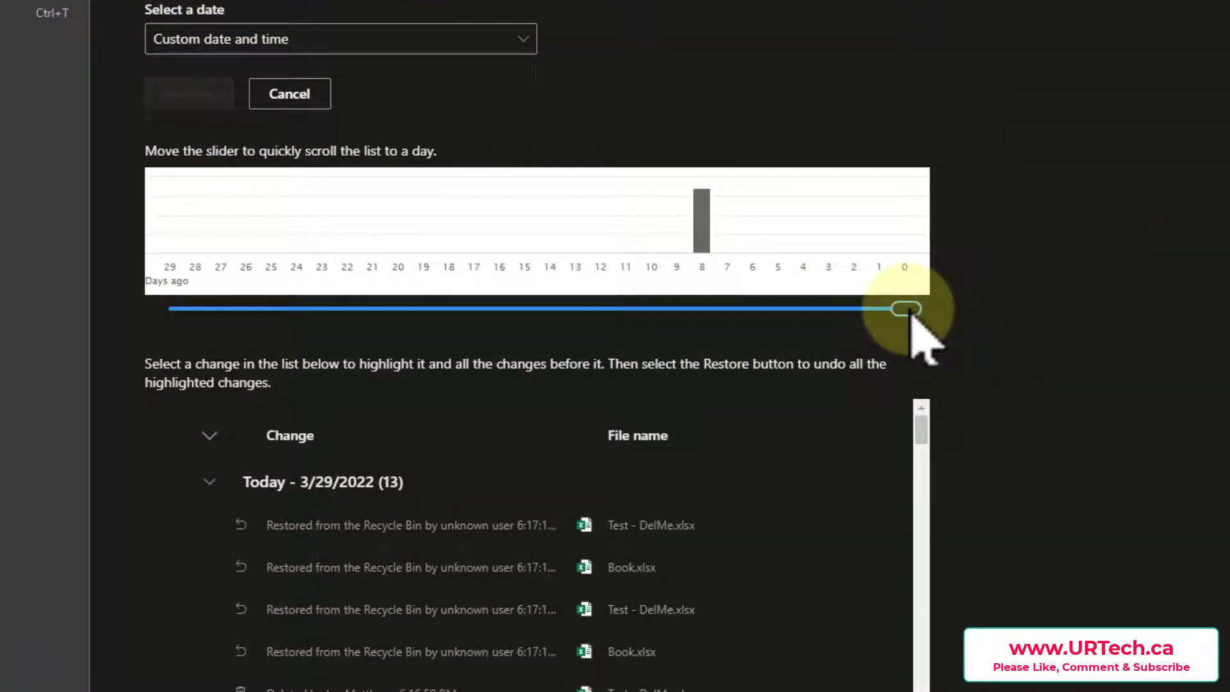
- Slide the timeline back about four days and tick the 3/24/2022 2:04:25 PM change
drag(910, 312, 761, 309)
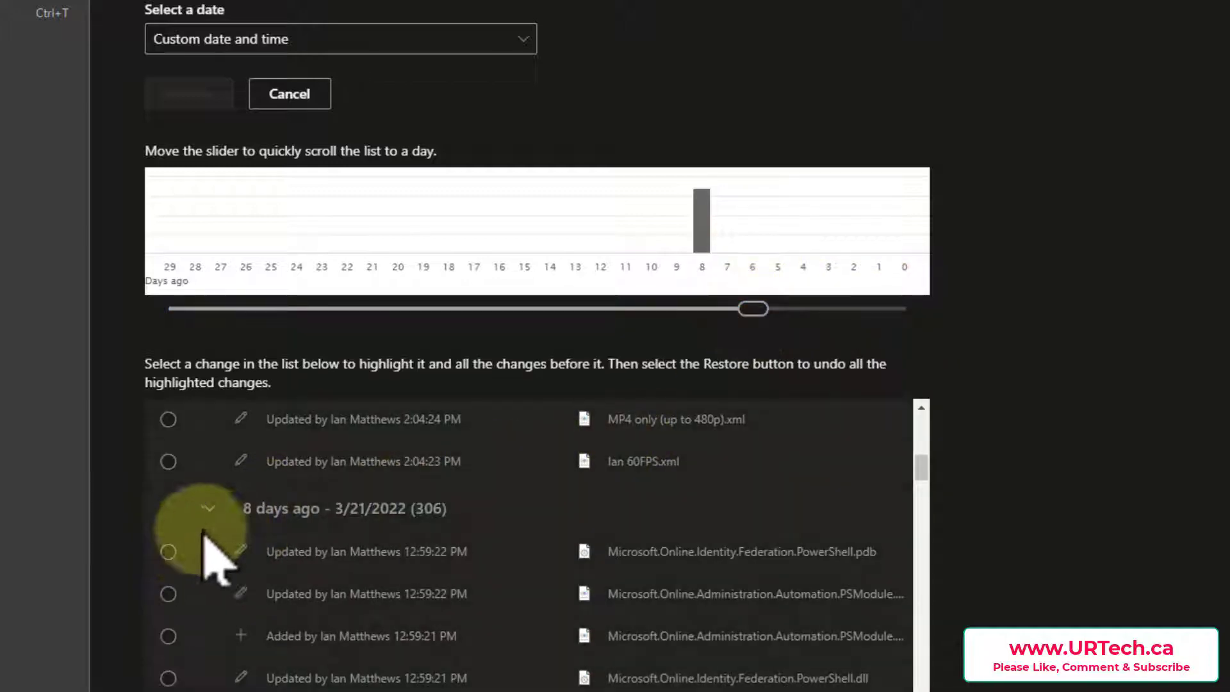
click(168, 552)
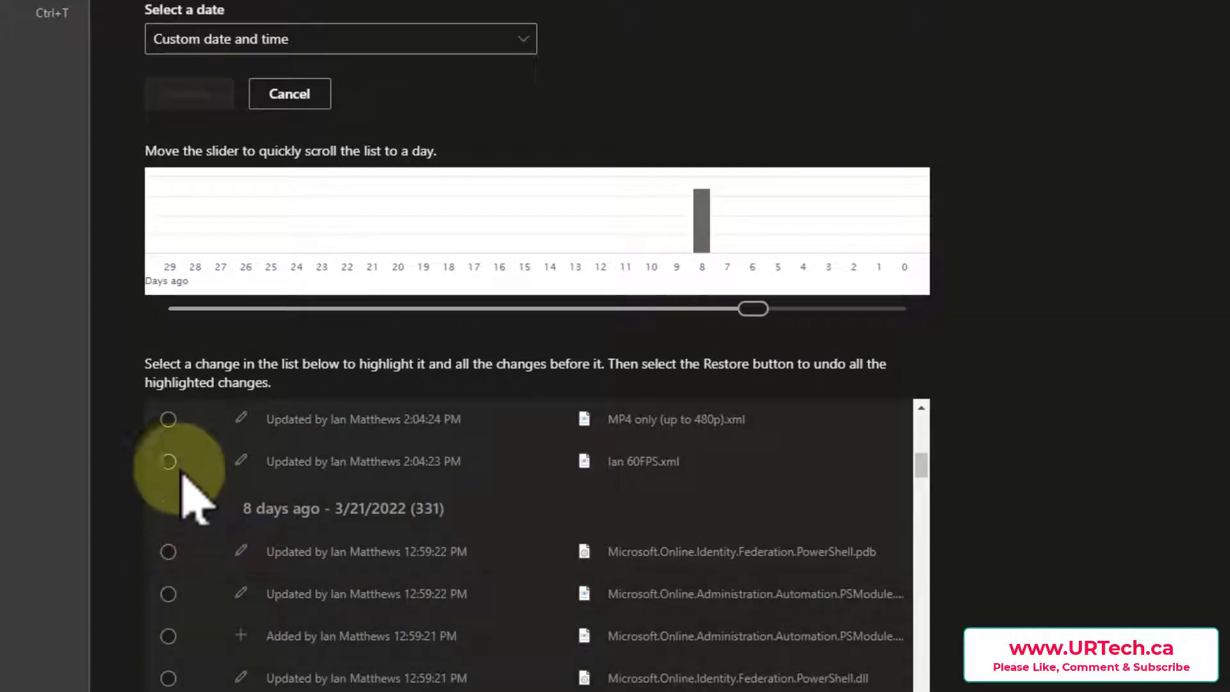
scroll(921, 442, up, 5)
scroll(920, 458, down, 3)
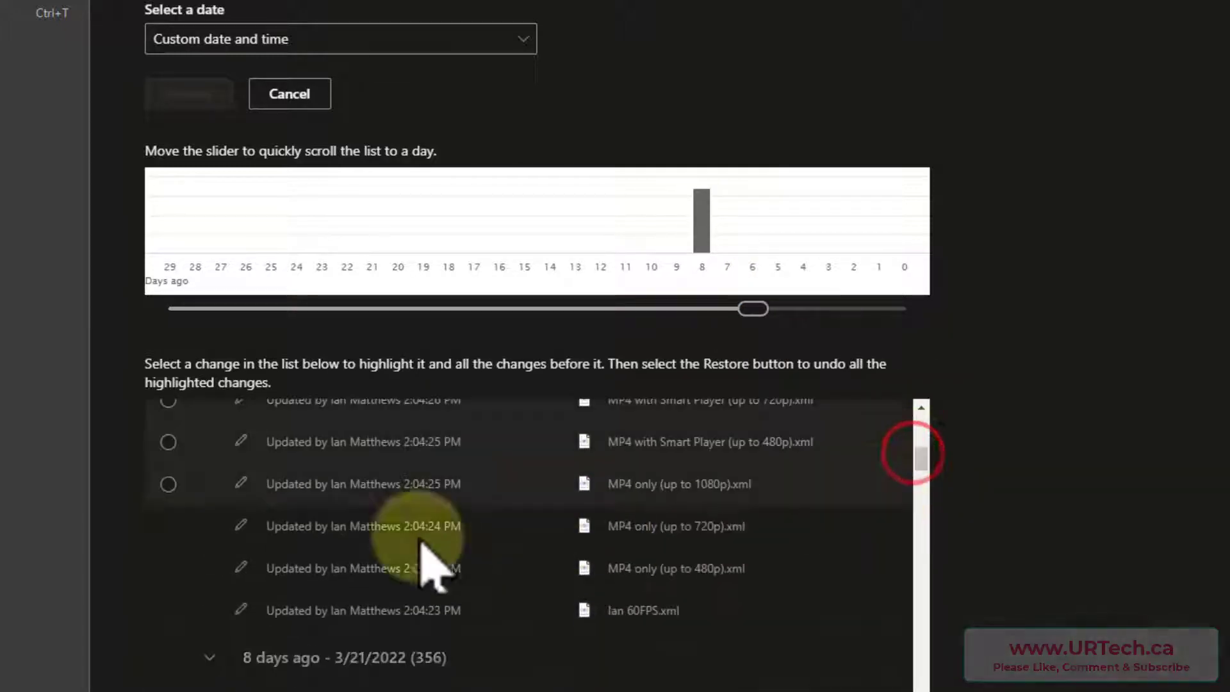
click(168, 484)
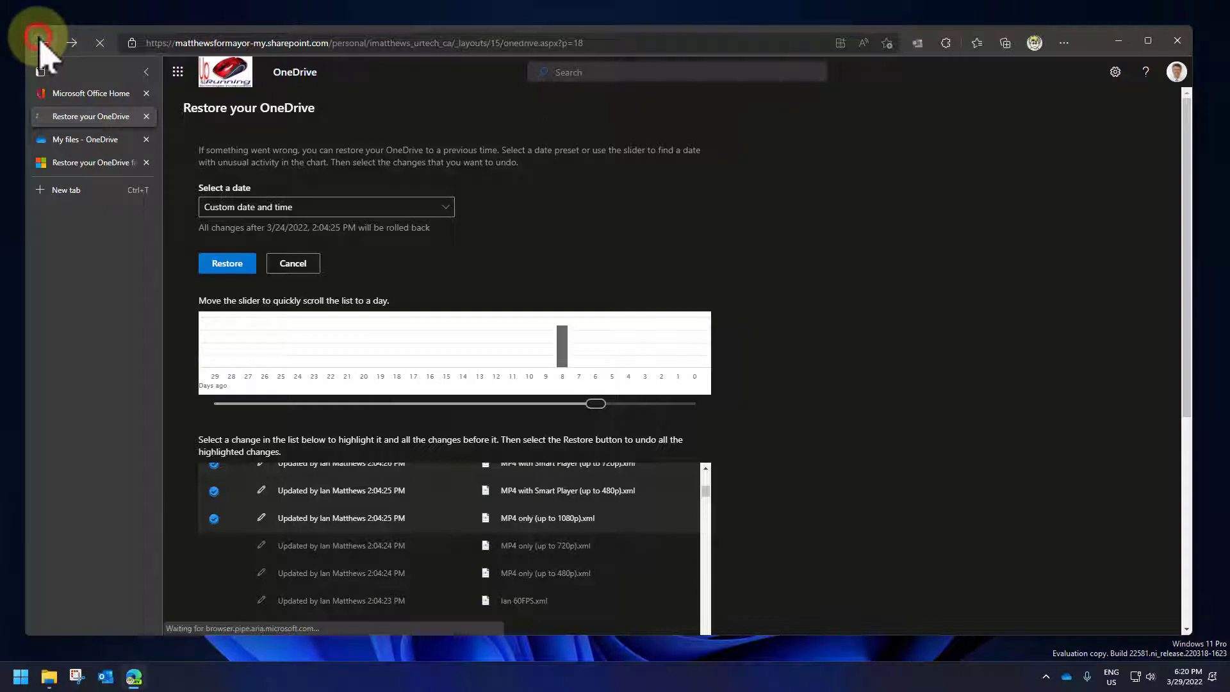
- Cancel the rollback, scroll through the recycle bin, and return to My files
click(293, 263)
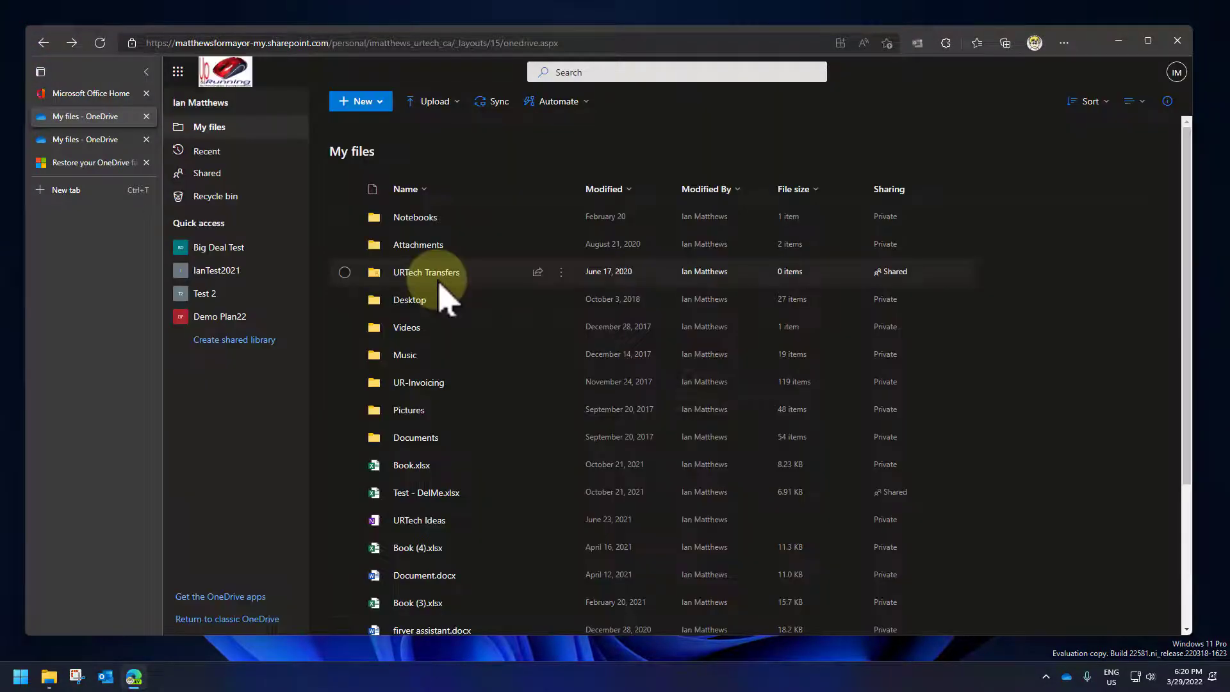
click(224, 203)
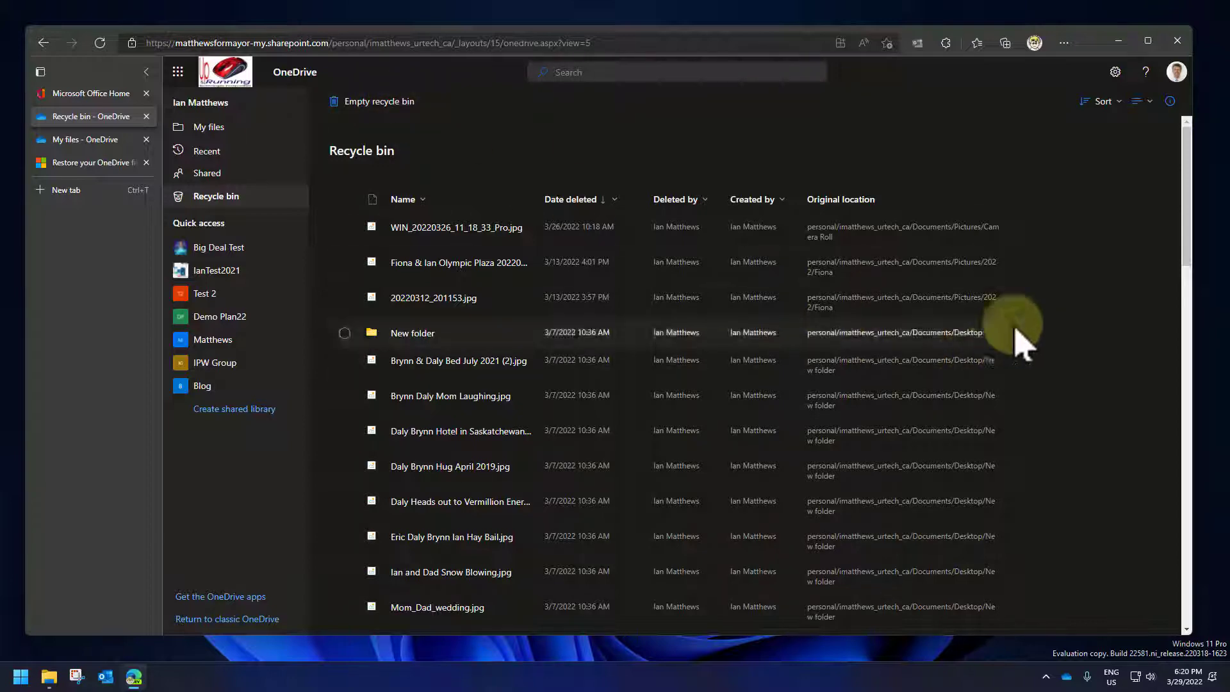
drag(1185, 179, 1200, 143)
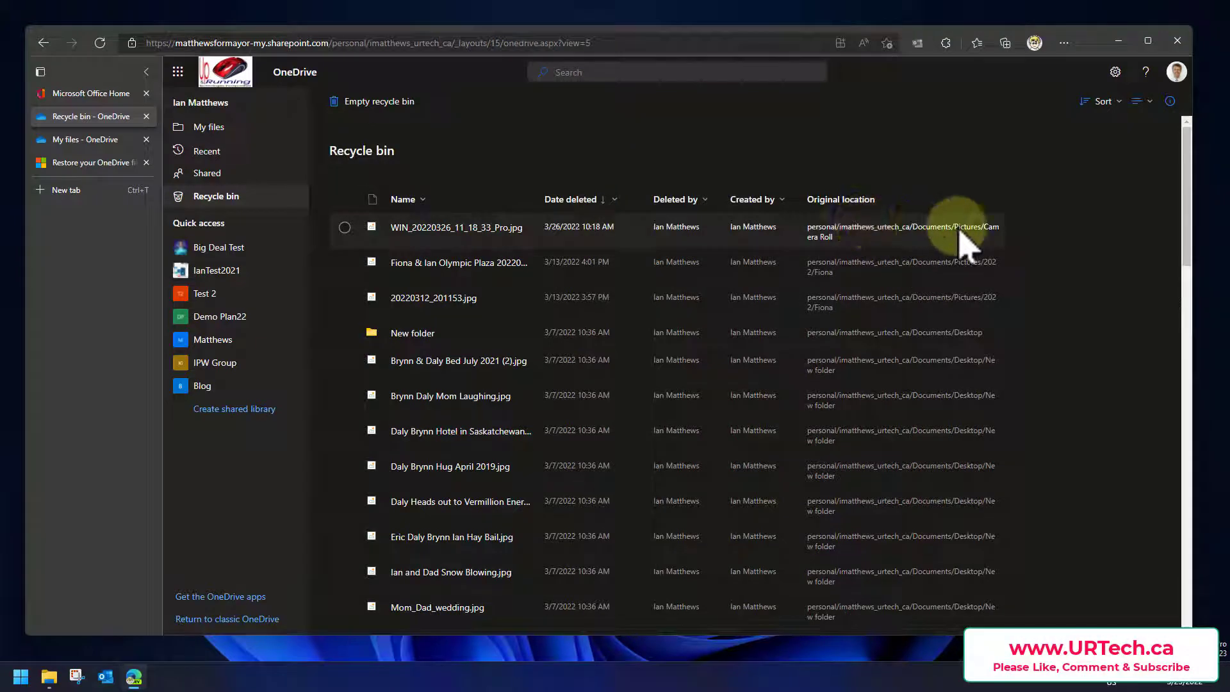
click(206, 127)
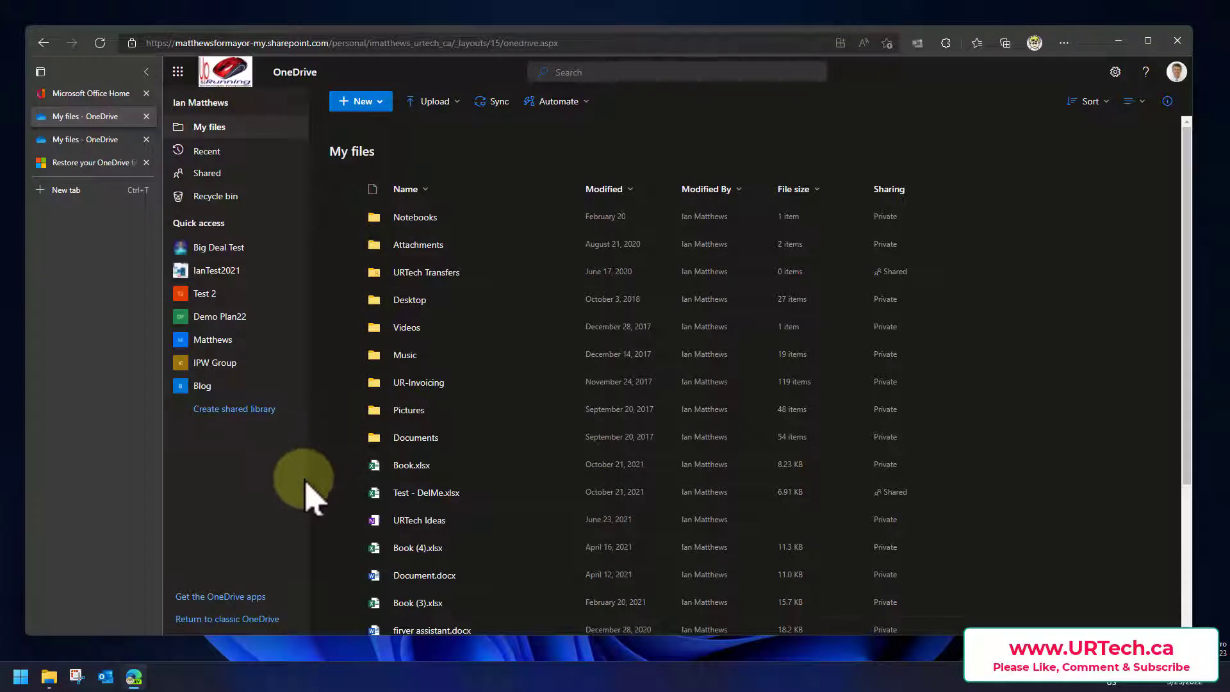
- Open version 1.0 of Book.xlsx from its version history as a read-only copy in Excel
mouse_move(417, 469)
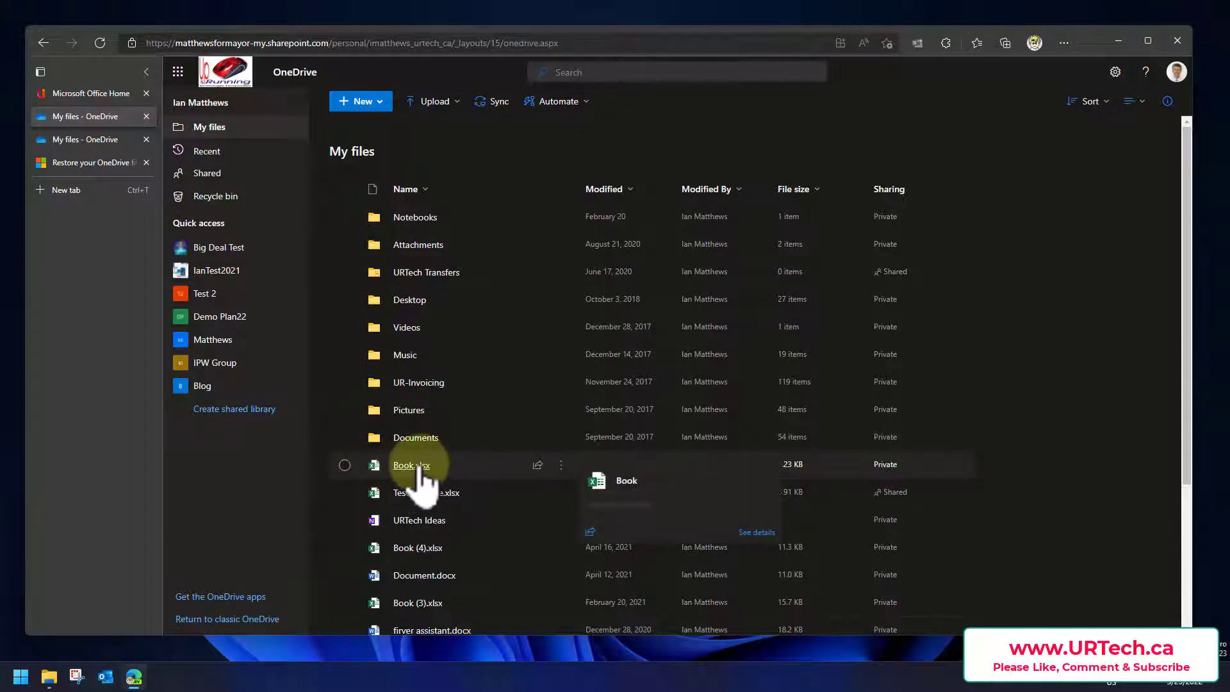
click(562, 465)
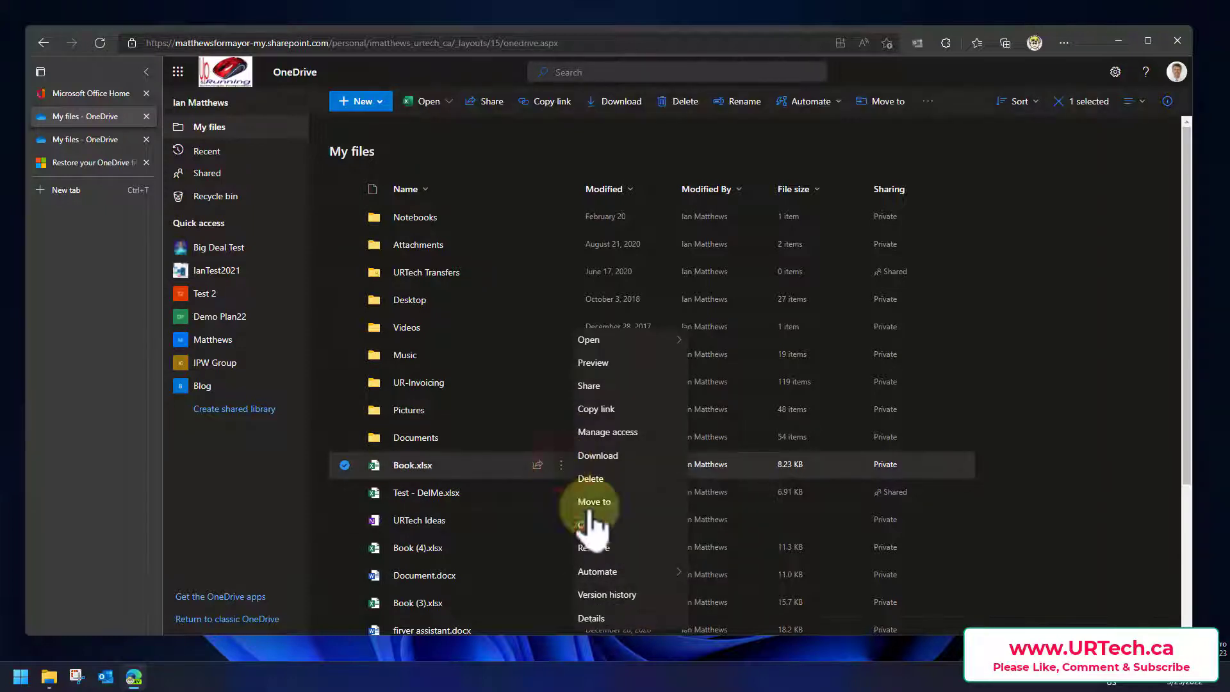
click(612, 603)
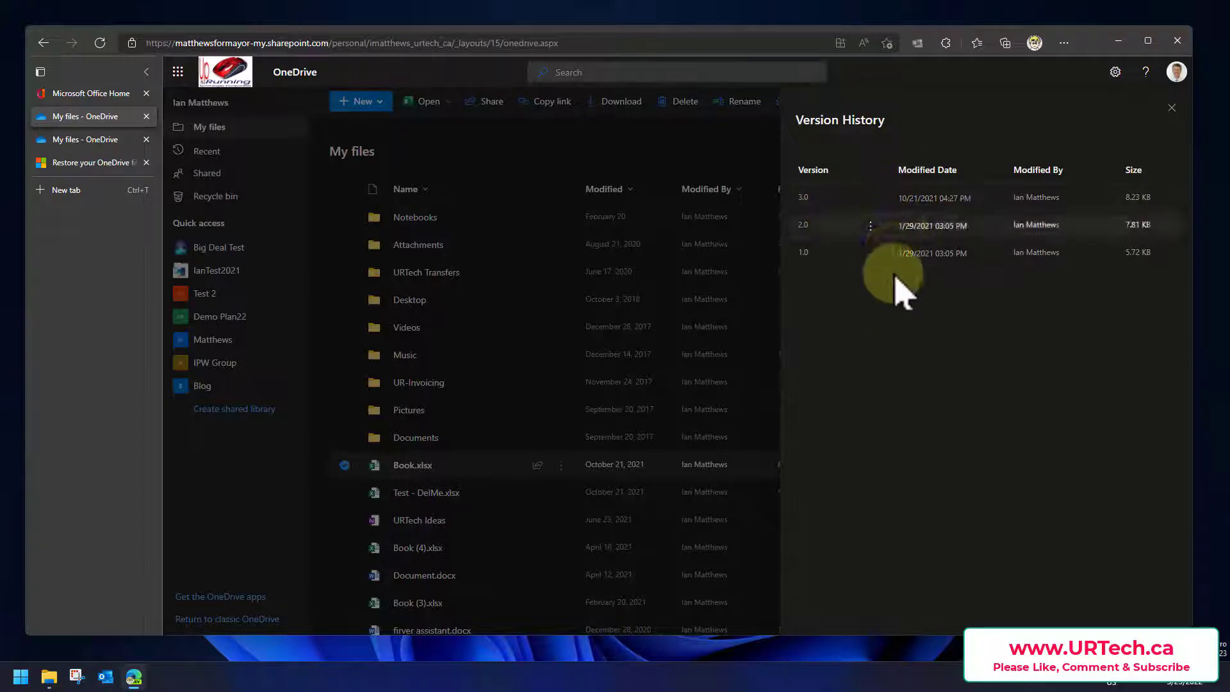
click(867, 253)
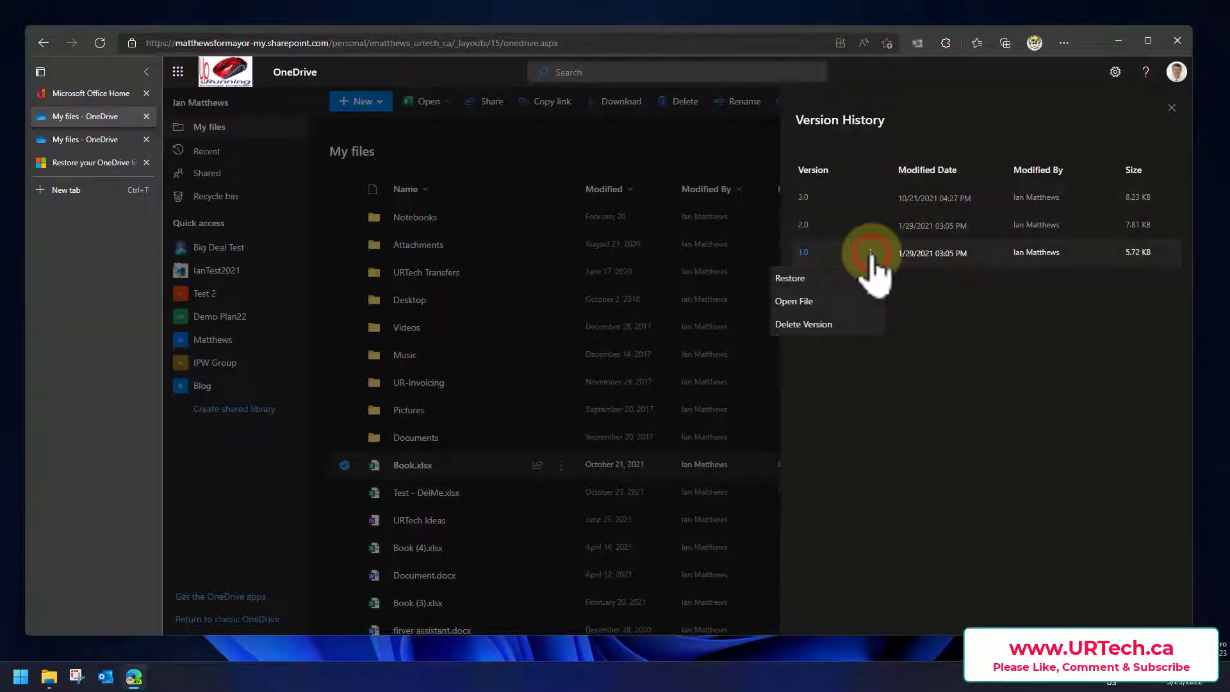
click(797, 302)
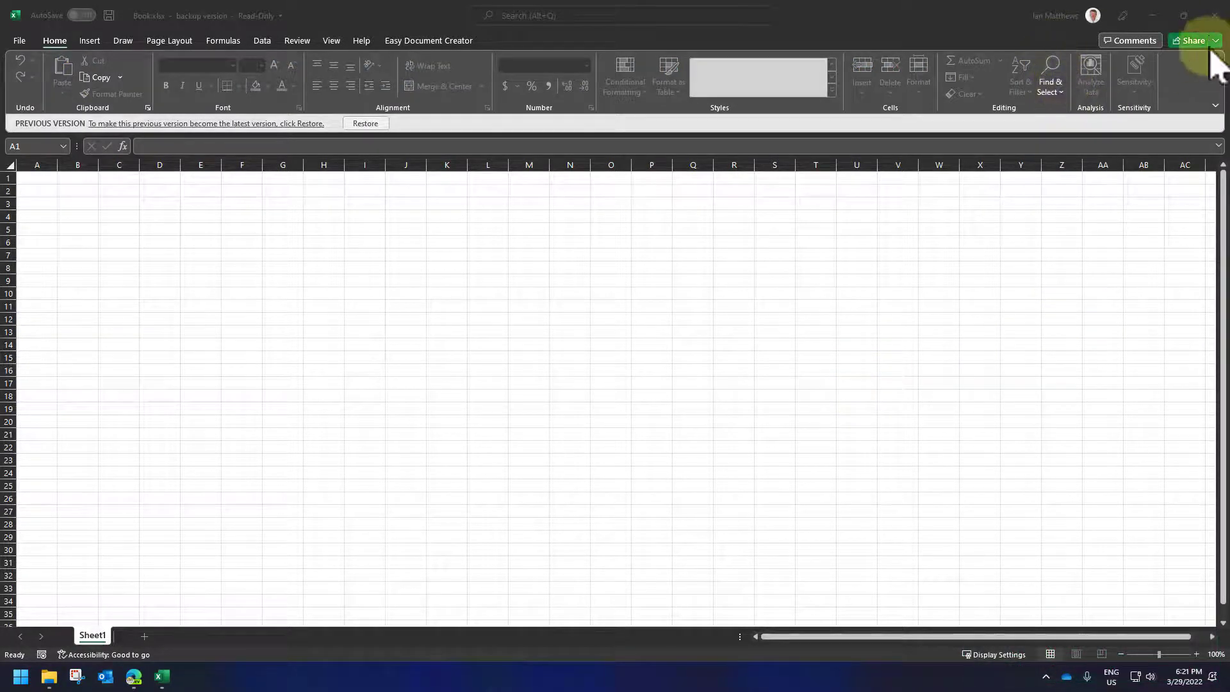
- Restore down the Excel backup window and move it to the right side of the screen
click(1182, 16)
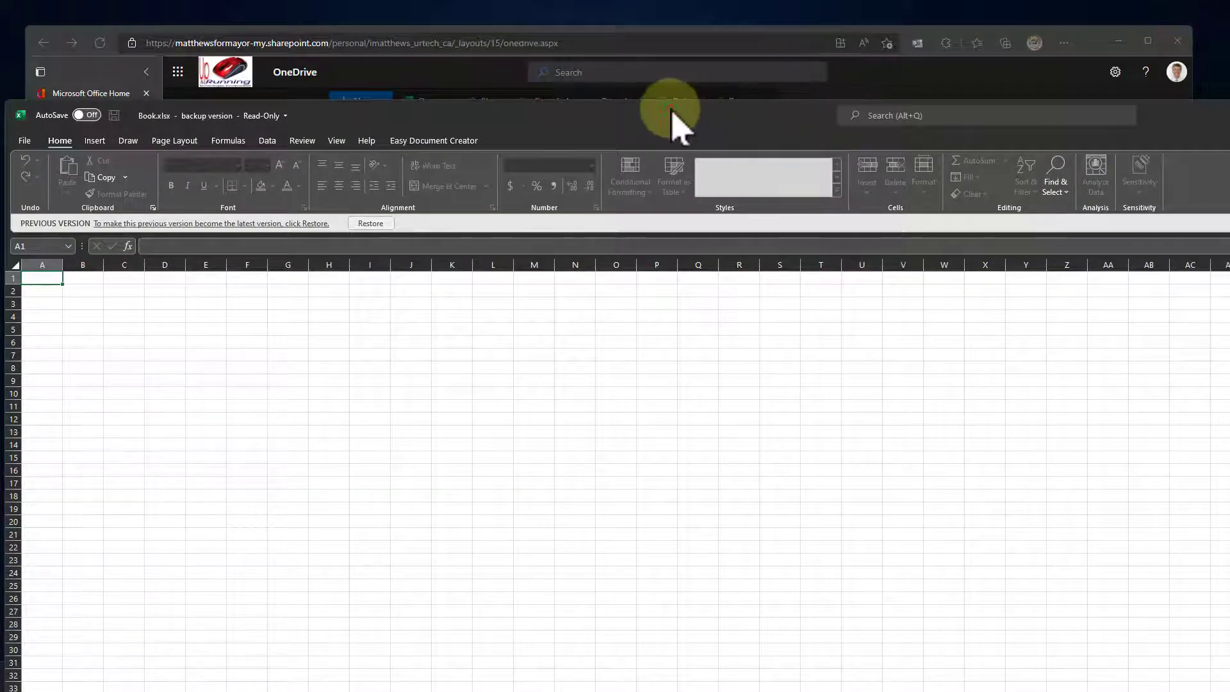
drag(670, 110, 1215, 484)
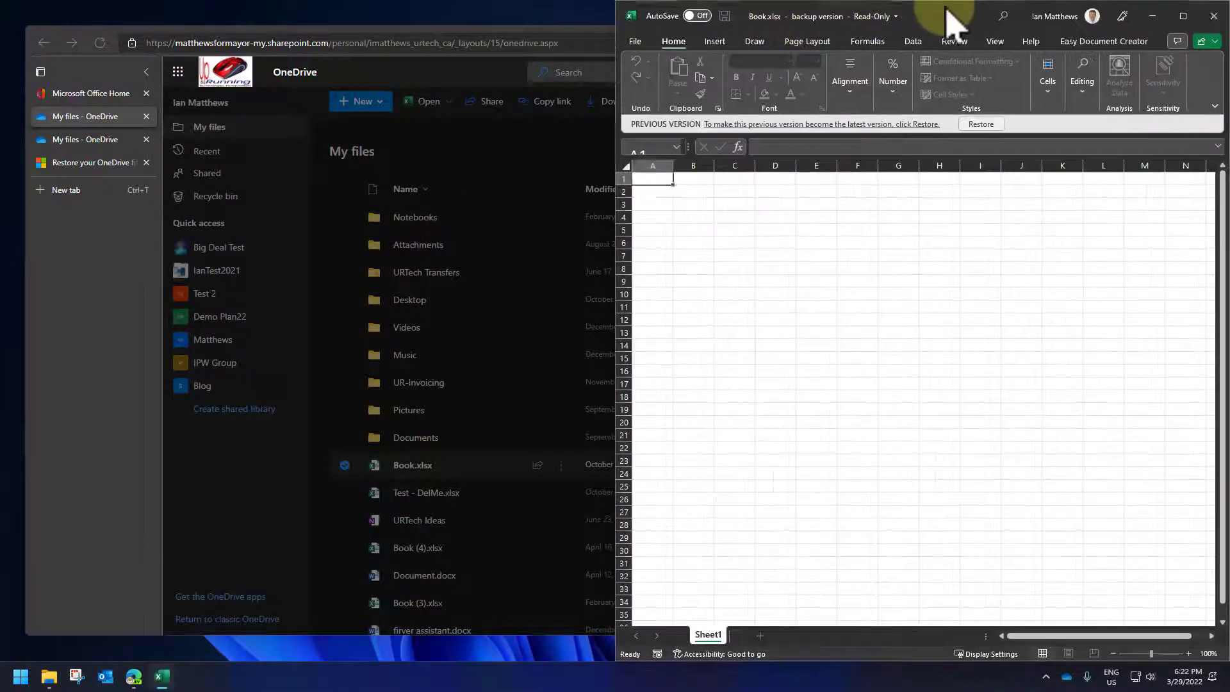
click(945, 9)
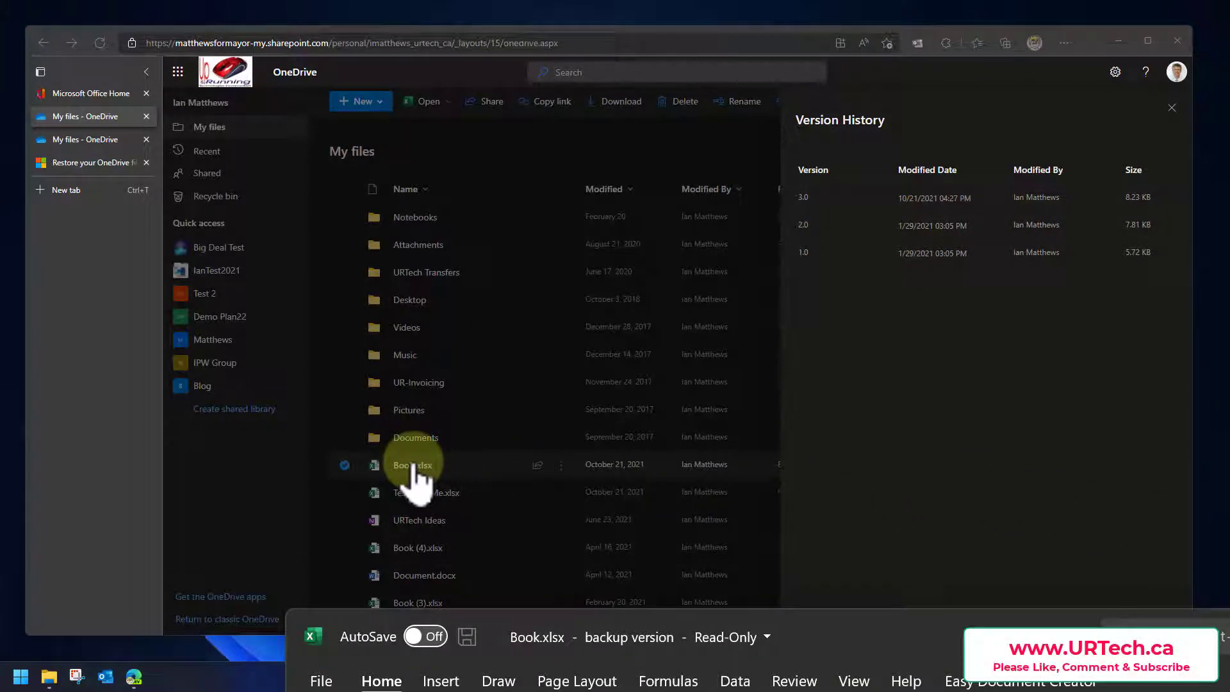
- From the version history, open version 2.0 of Book.xlsx with Test and 111111 in column D
click(869, 224)
click(793, 277)
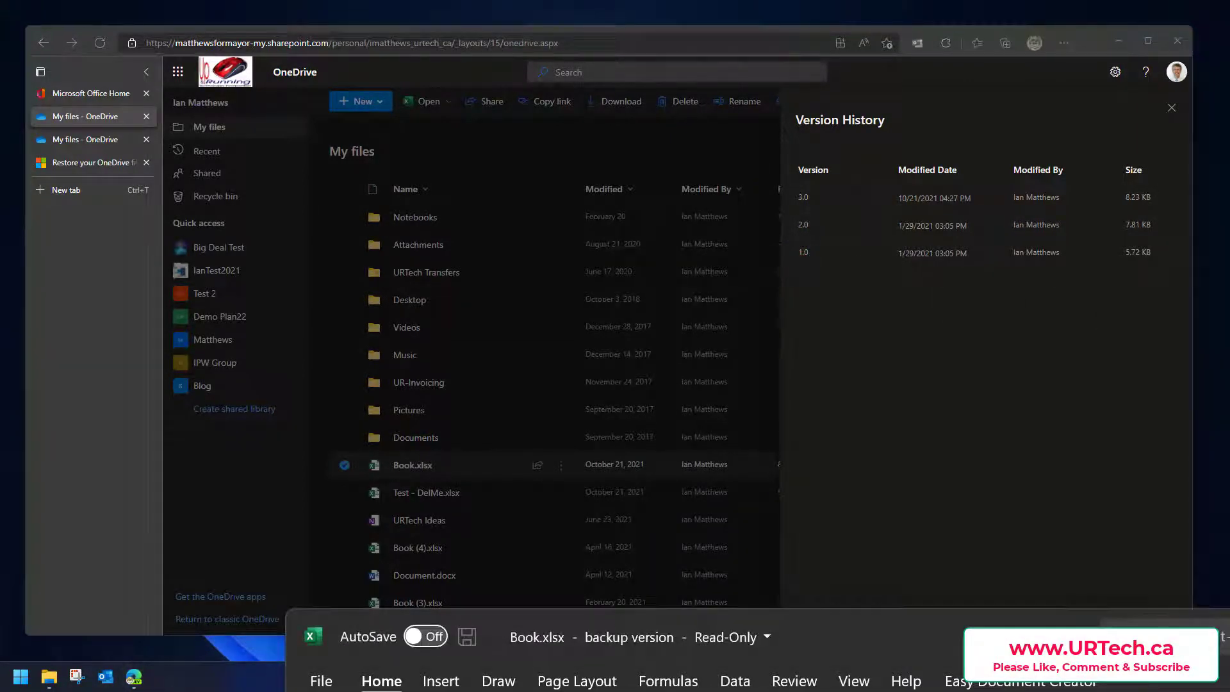
click(798, 222)
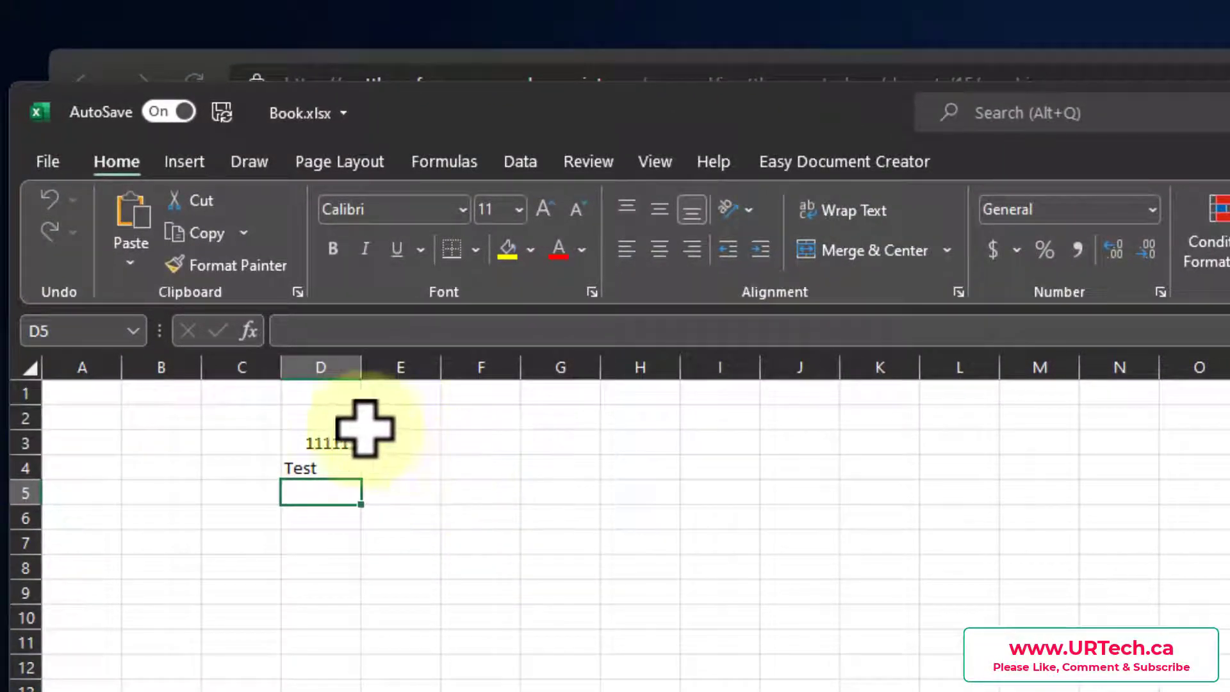
- Select cells D3:D6 to review the 111111 and Test entries, then deselect them
drag(353, 439, 320, 518)
click(627, 522)
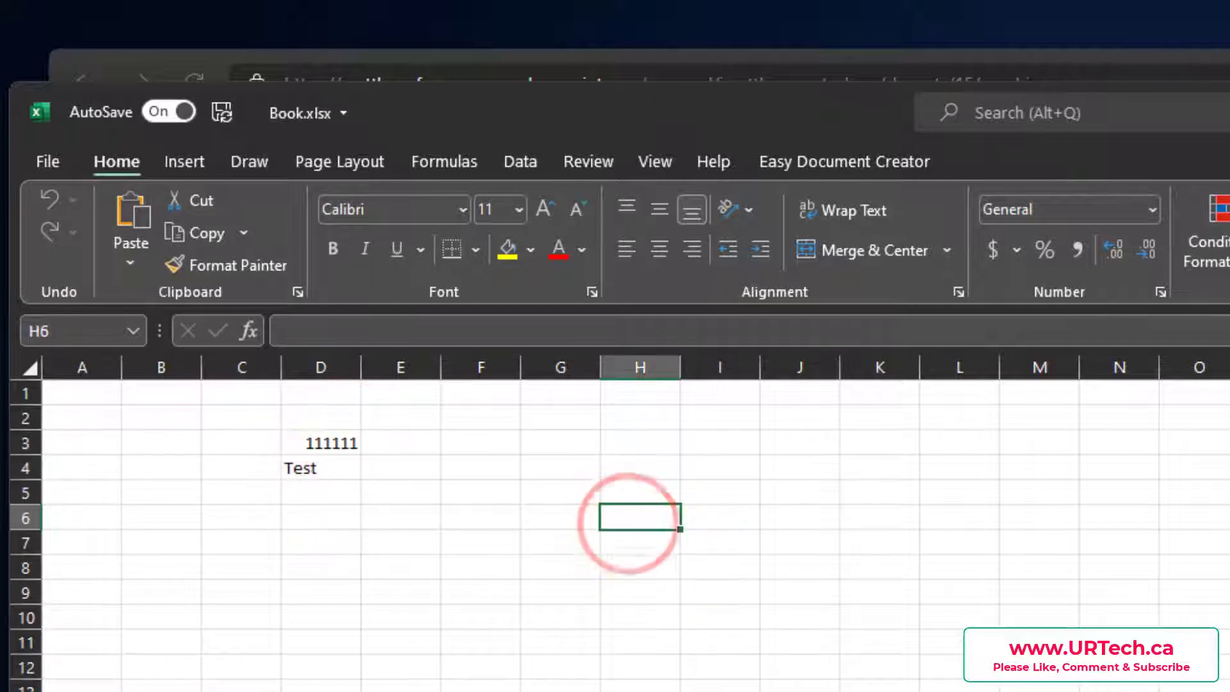